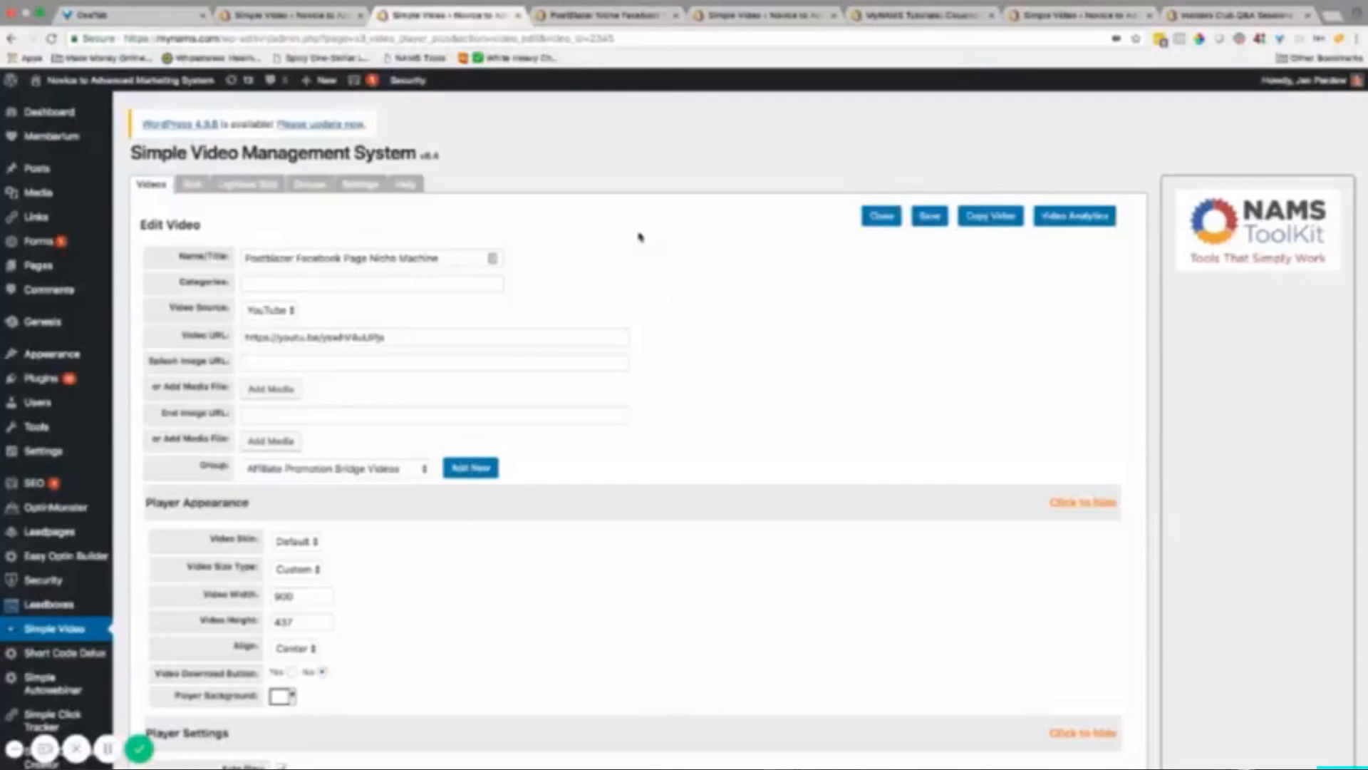
- Open the live PostBlazer niche page, unmute its video and skip ahead to the point where the timed offer shows
click(573, 15)
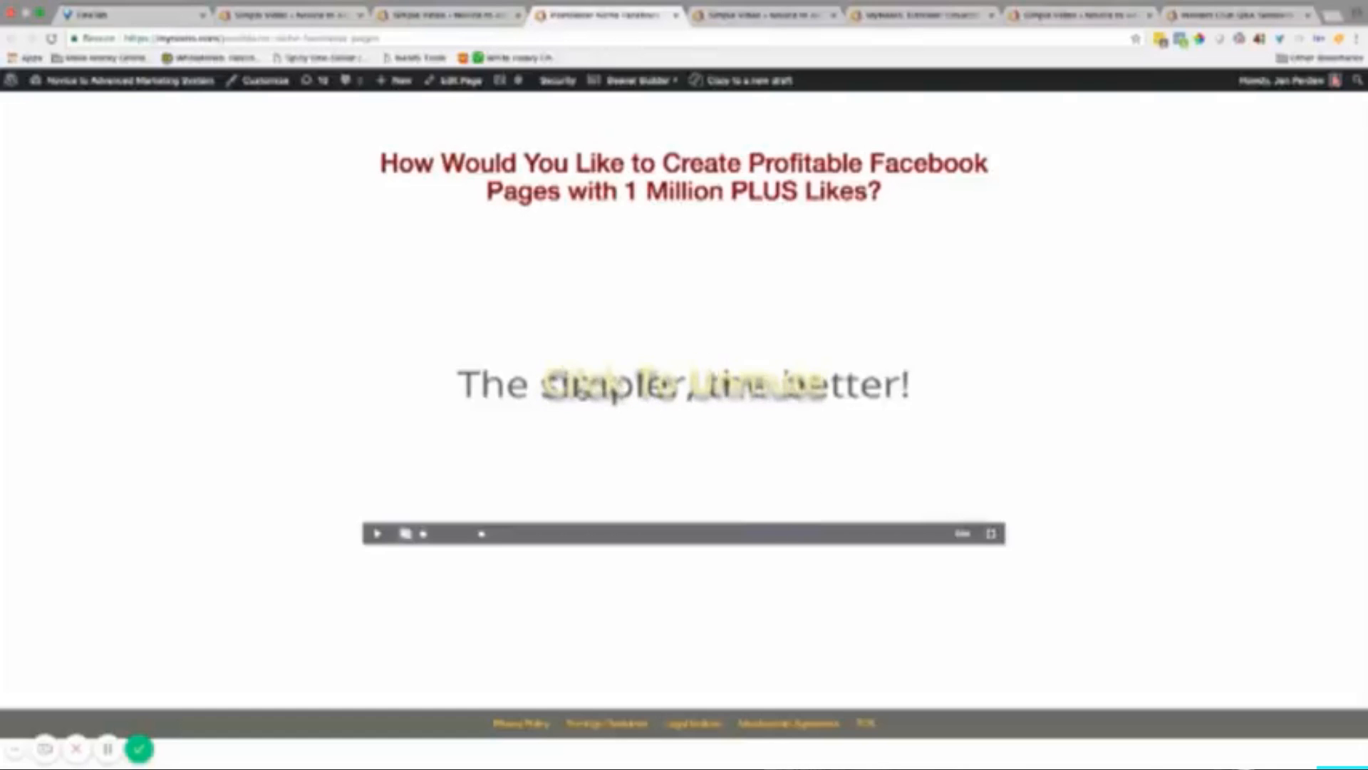
click(580, 387)
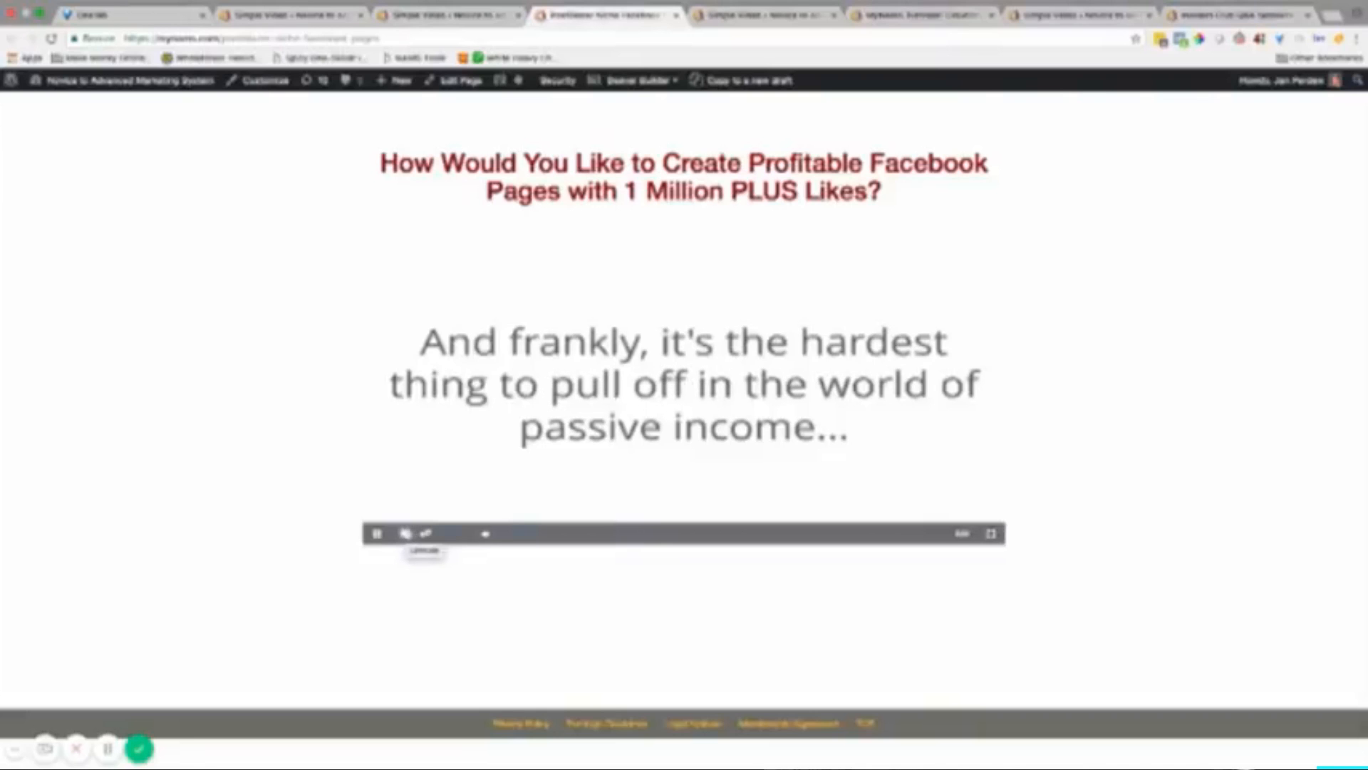
click(646, 539)
click(685, 536)
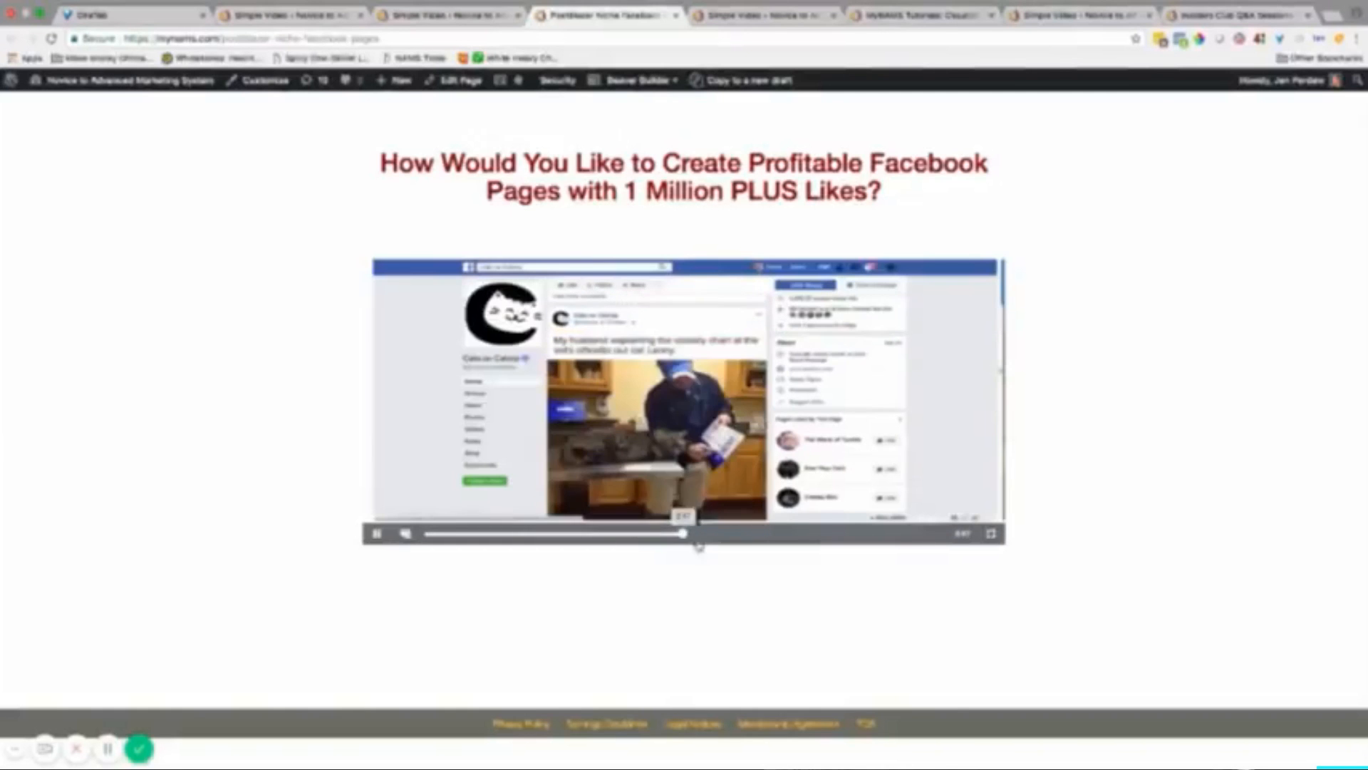
click(741, 536)
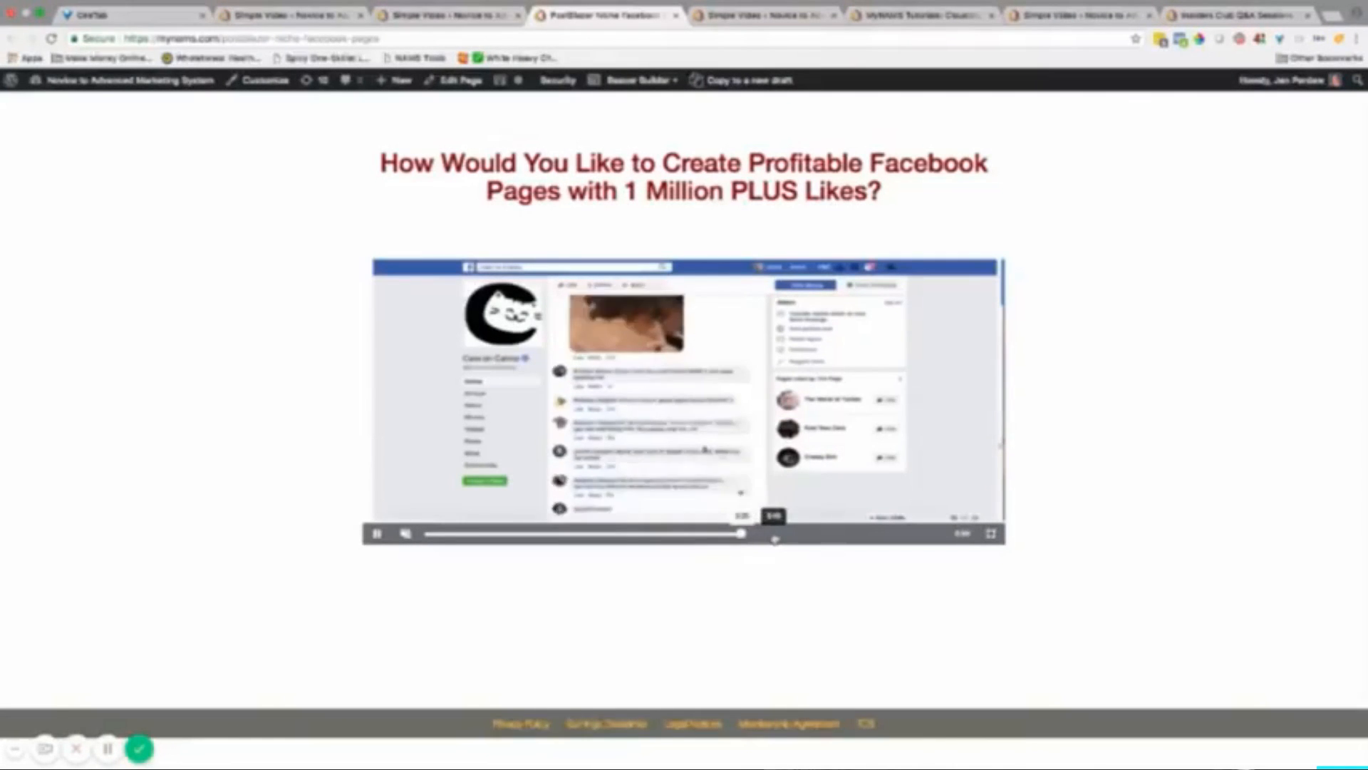
click(803, 536)
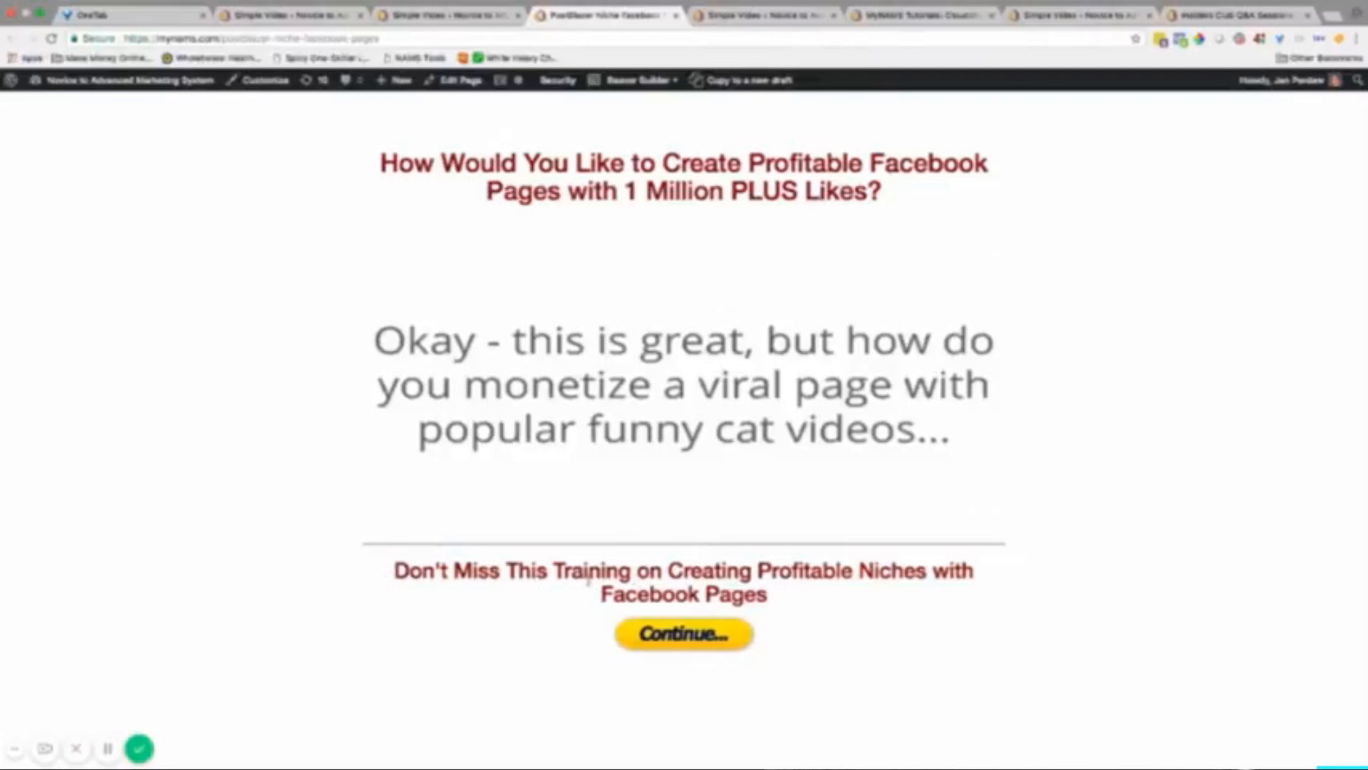
- View the sales page behind the Continue button and return to the editor of the Postblazer Facebook Page Niche Machine video
click(681, 635)
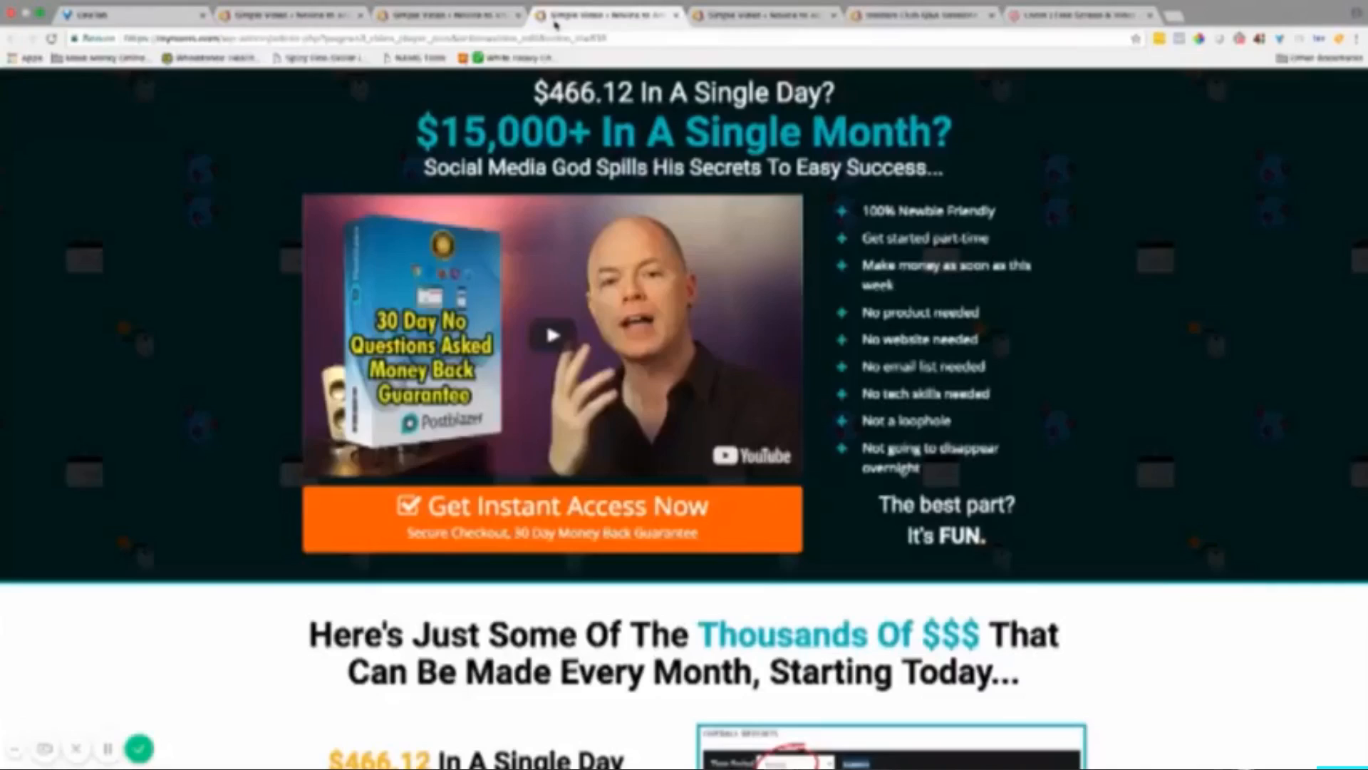
click(676, 17)
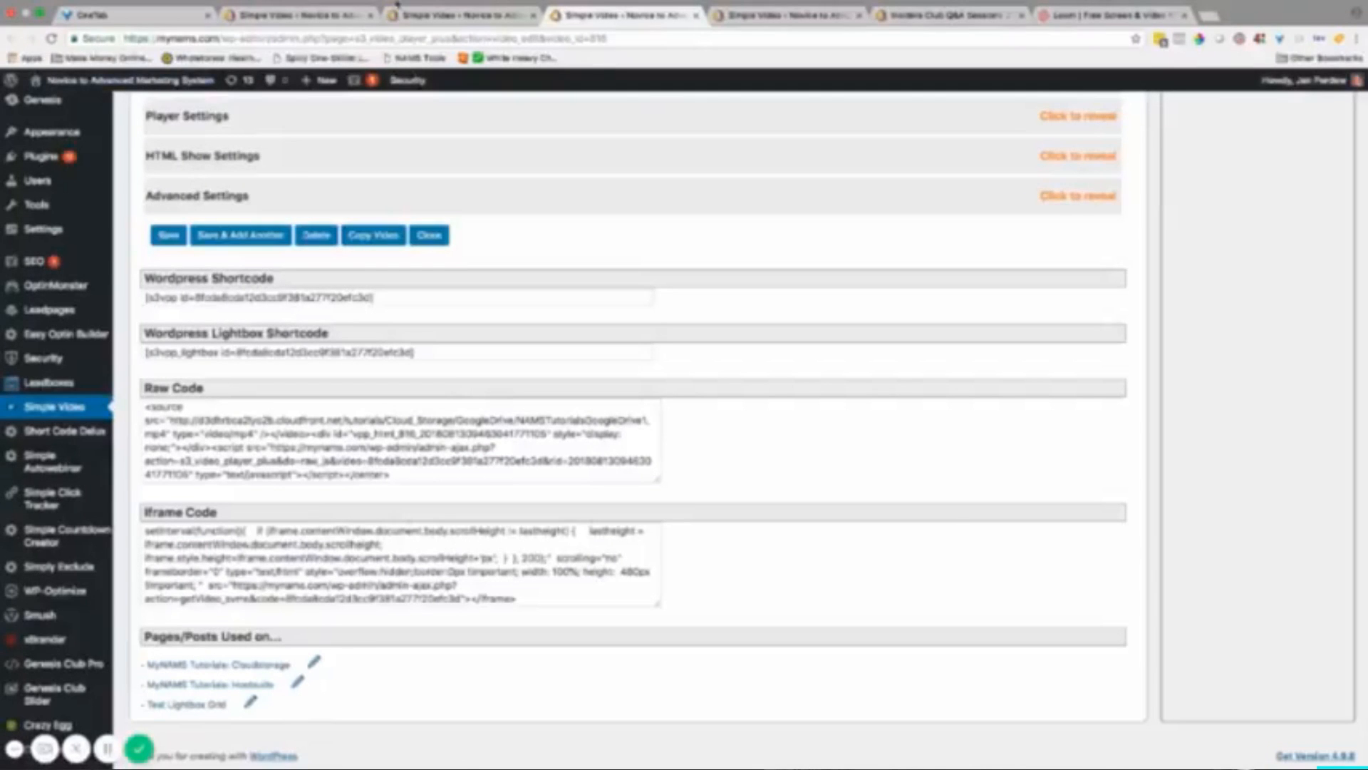
click(439, 33)
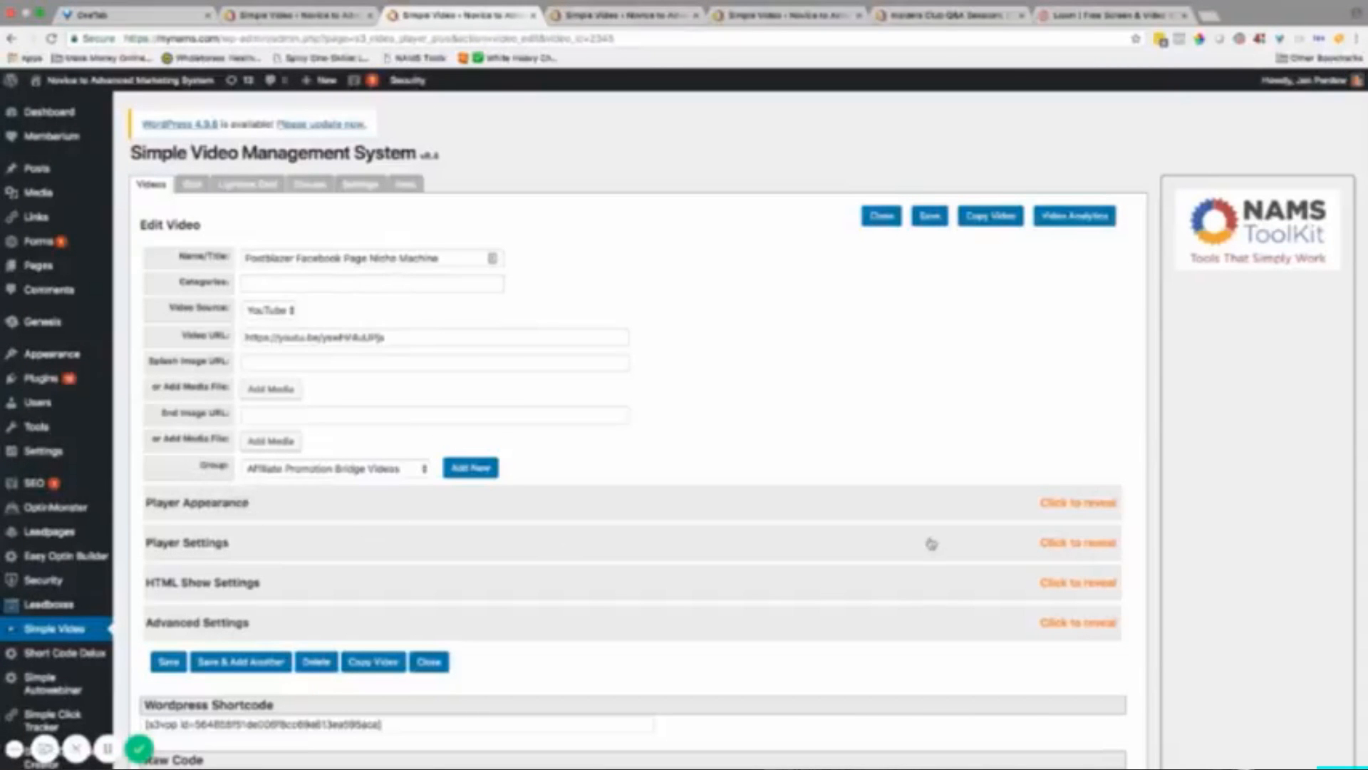
- Reveal the HTML Show Settings and examine the show time, HTML content and redirect URL
click(1058, 585)
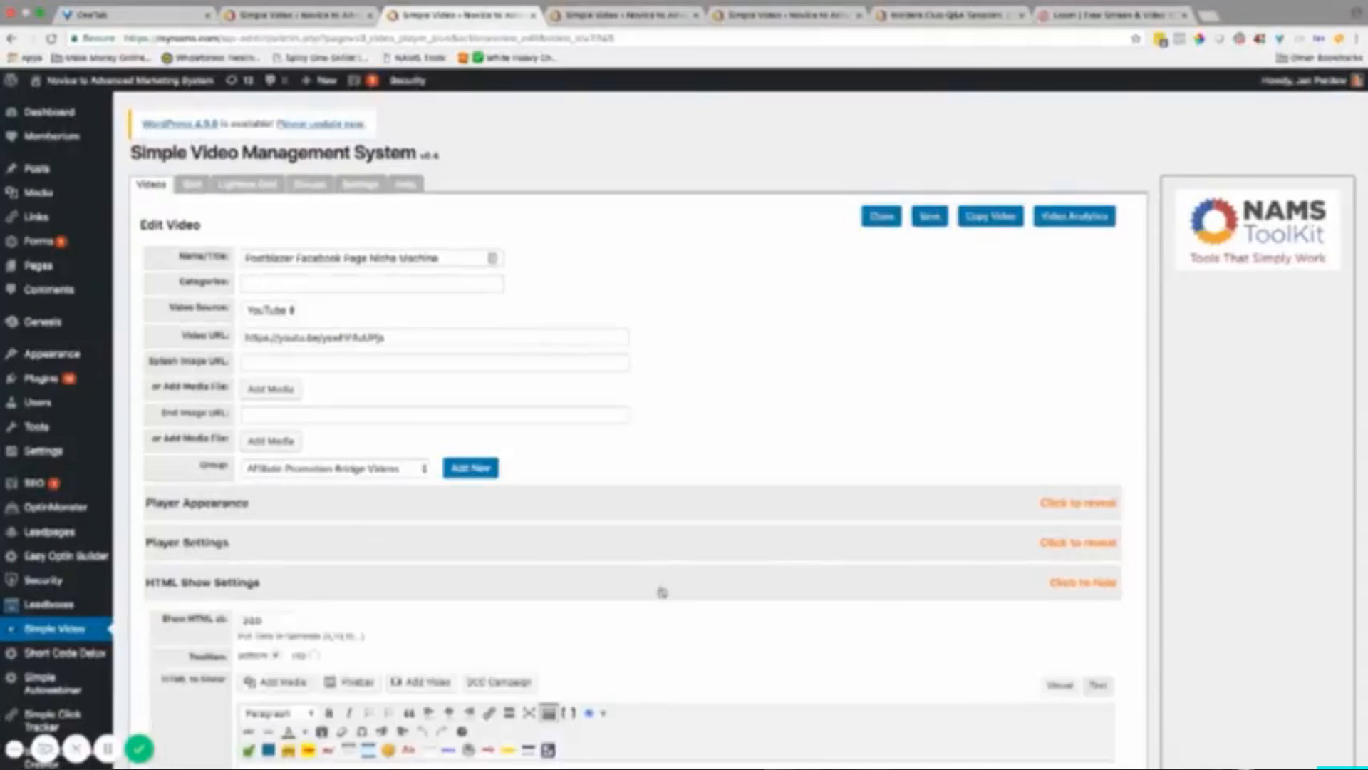
scroll(685, 580, down, 4)
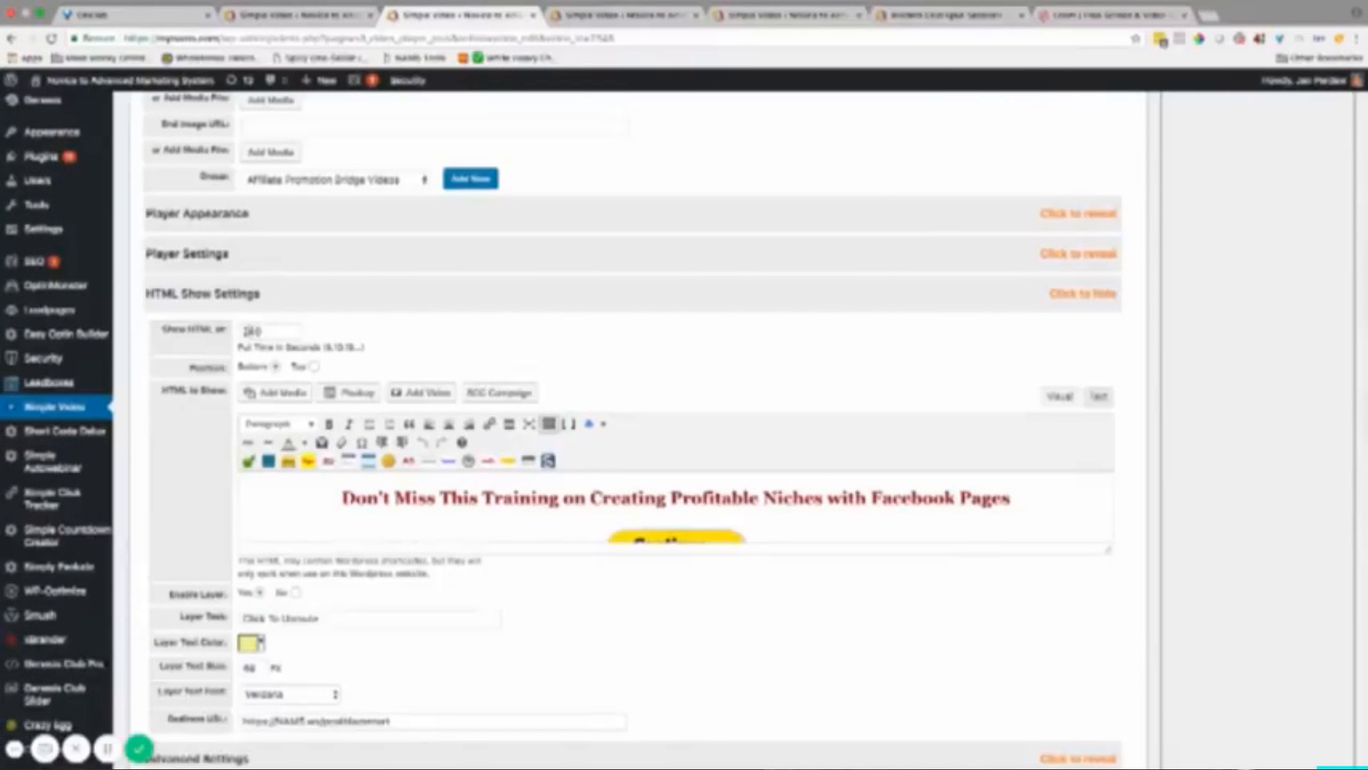
click(259, 332)
double_click(259, 332)
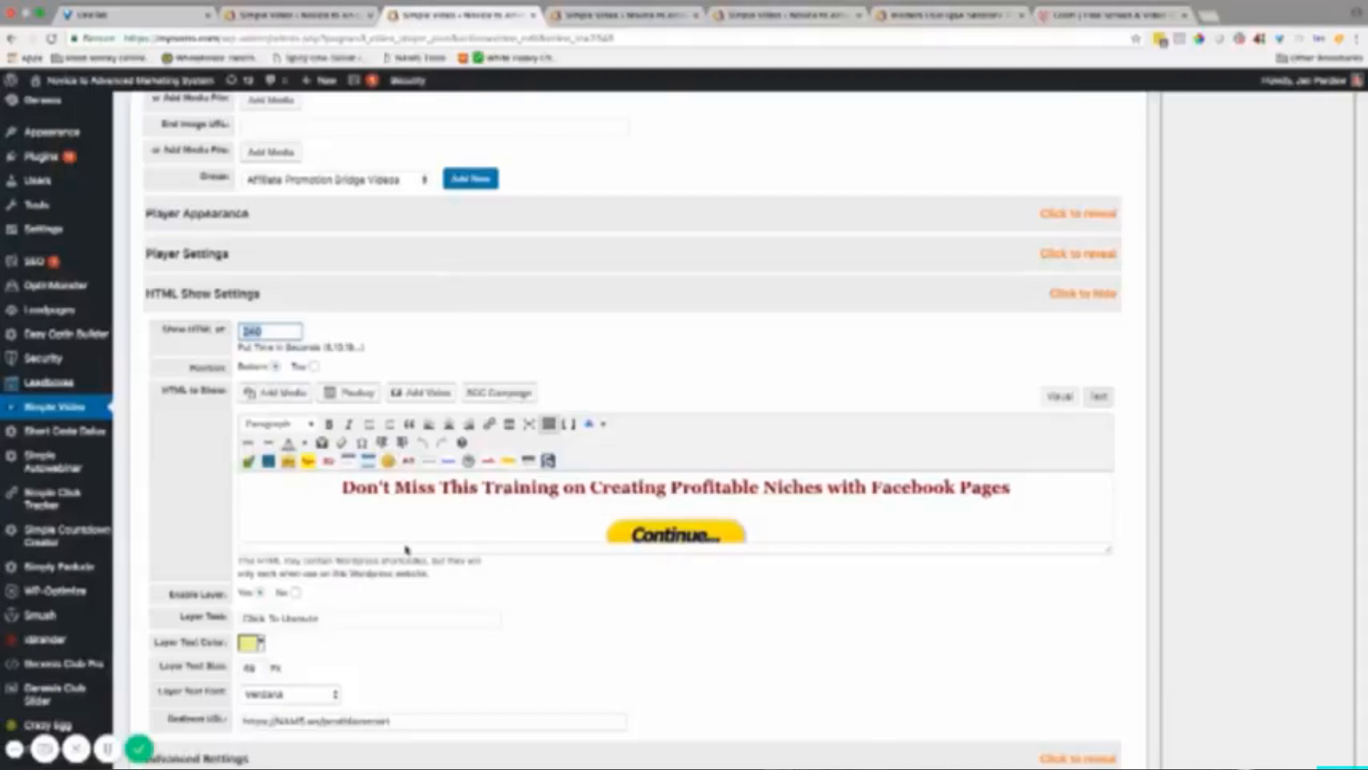
scroll(523, 632, down, 2)
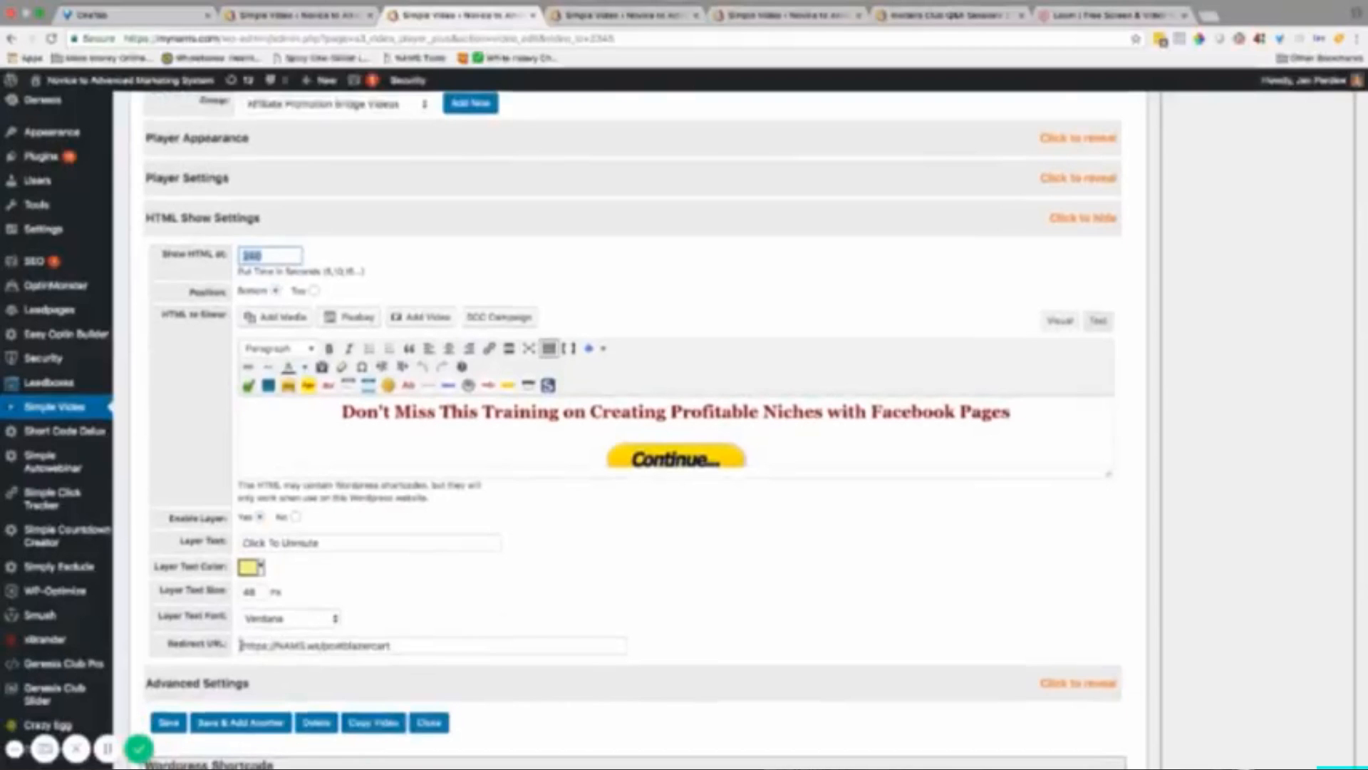
drag(243, 646, 398, 648)
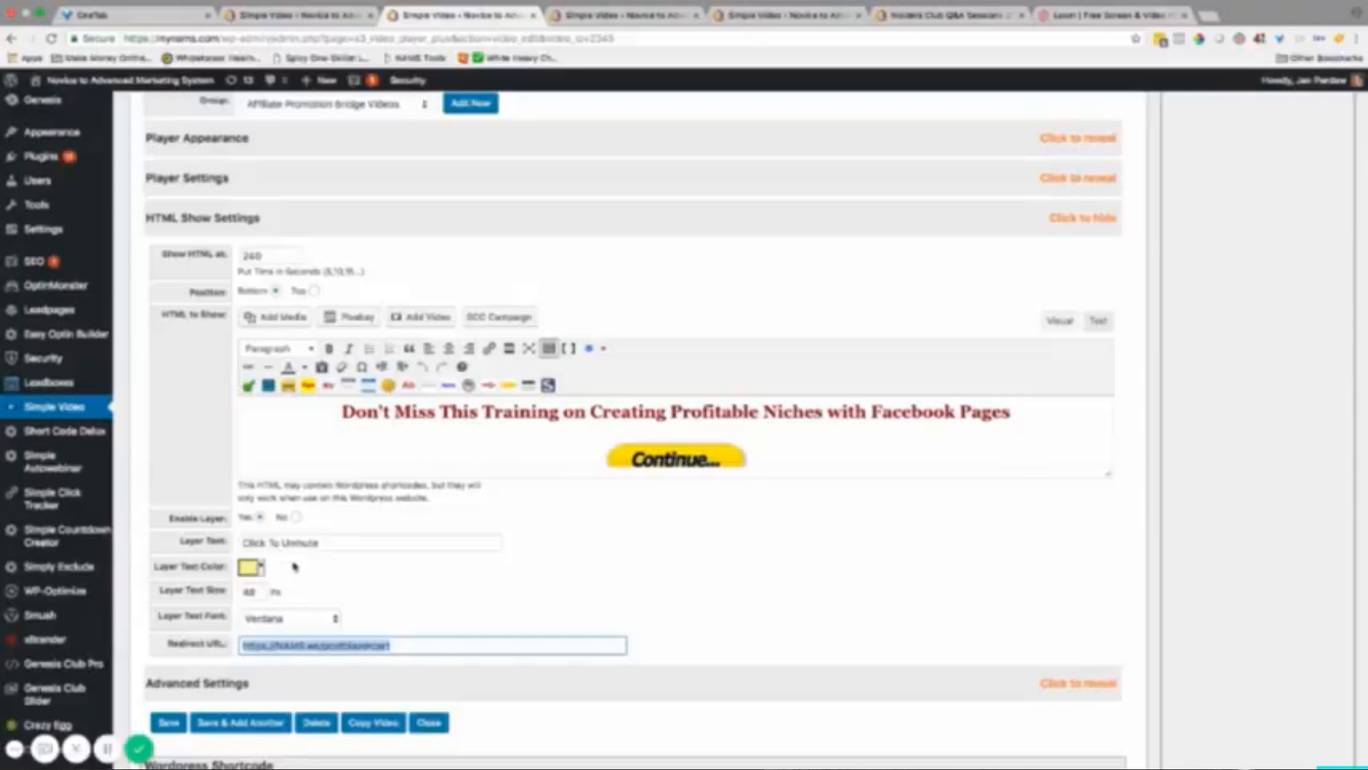
- Enable the Optin Gate in the video's Advanced Settings and switch its Optin Html editor to Text mode
scroll(476, 576, down, 4)
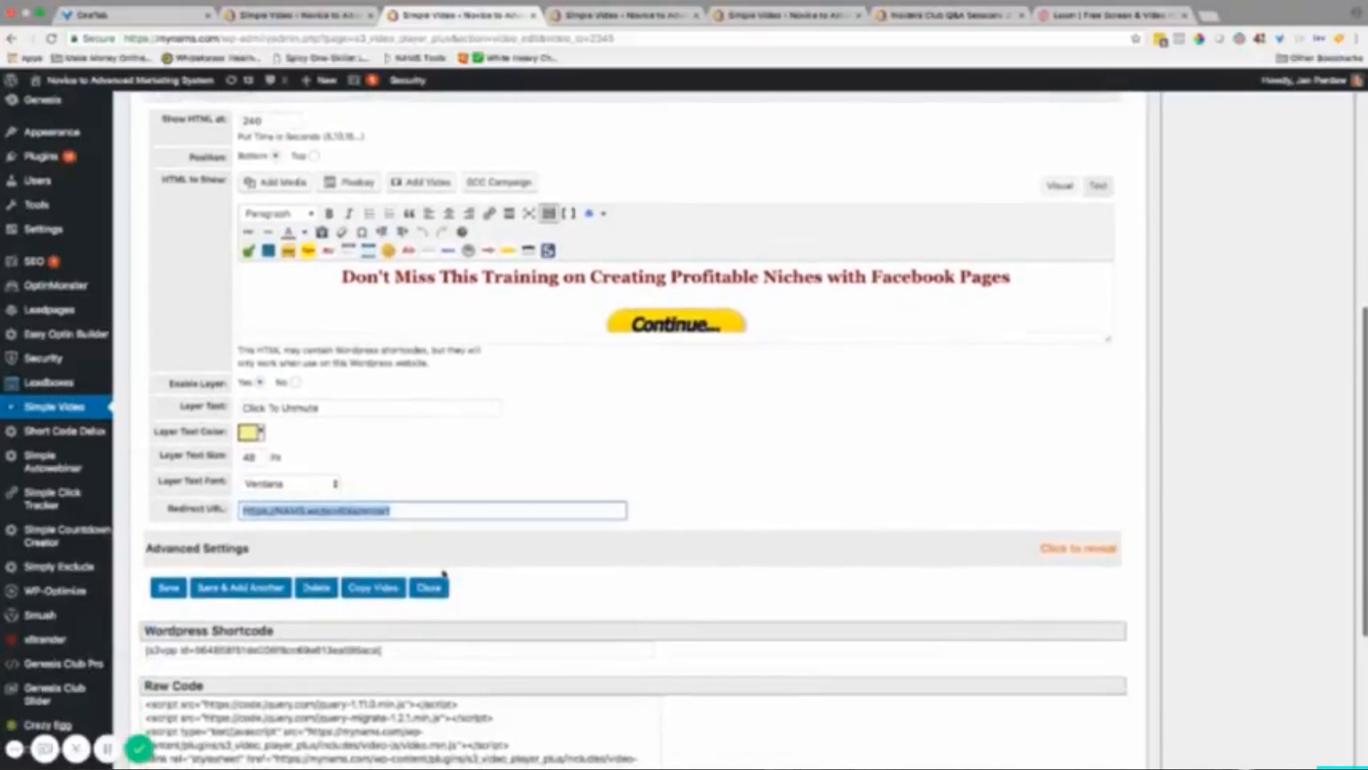
click(1064, 550)
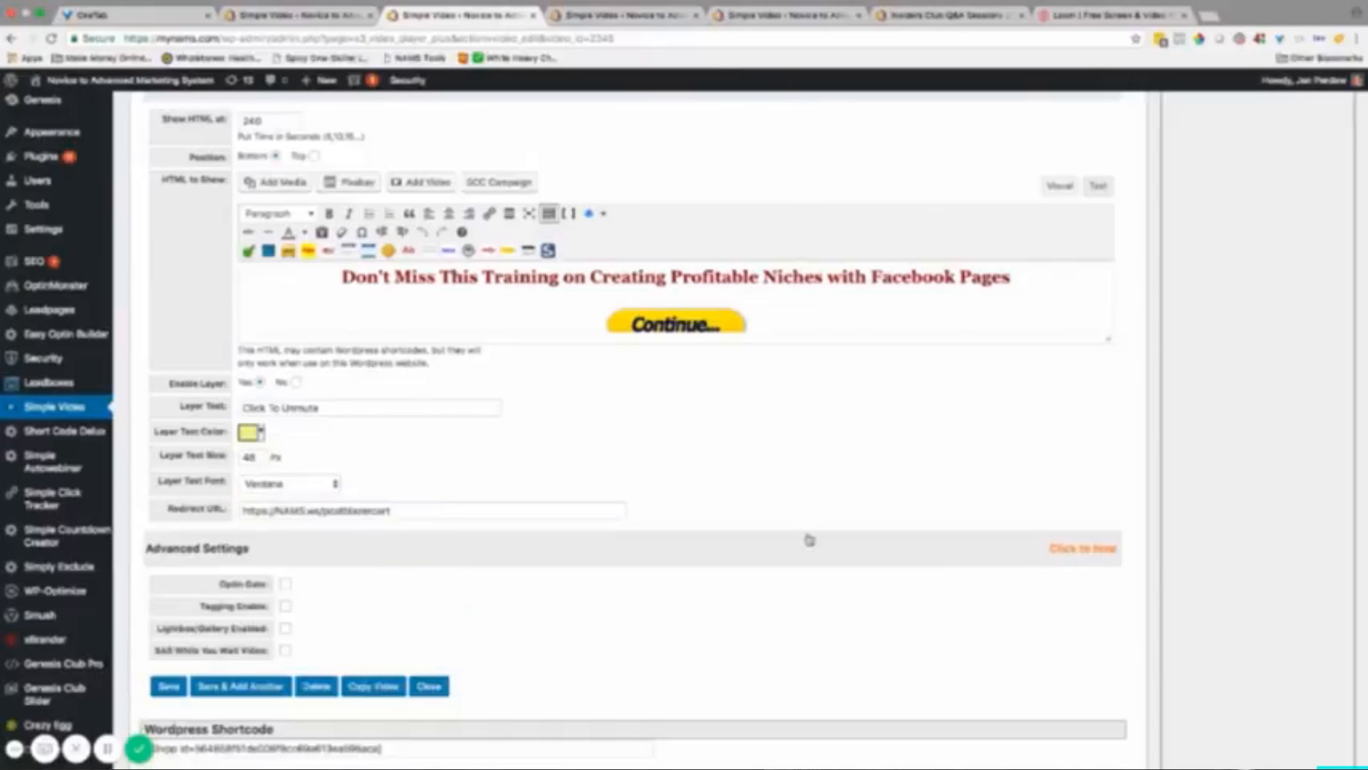
click(285, 586)
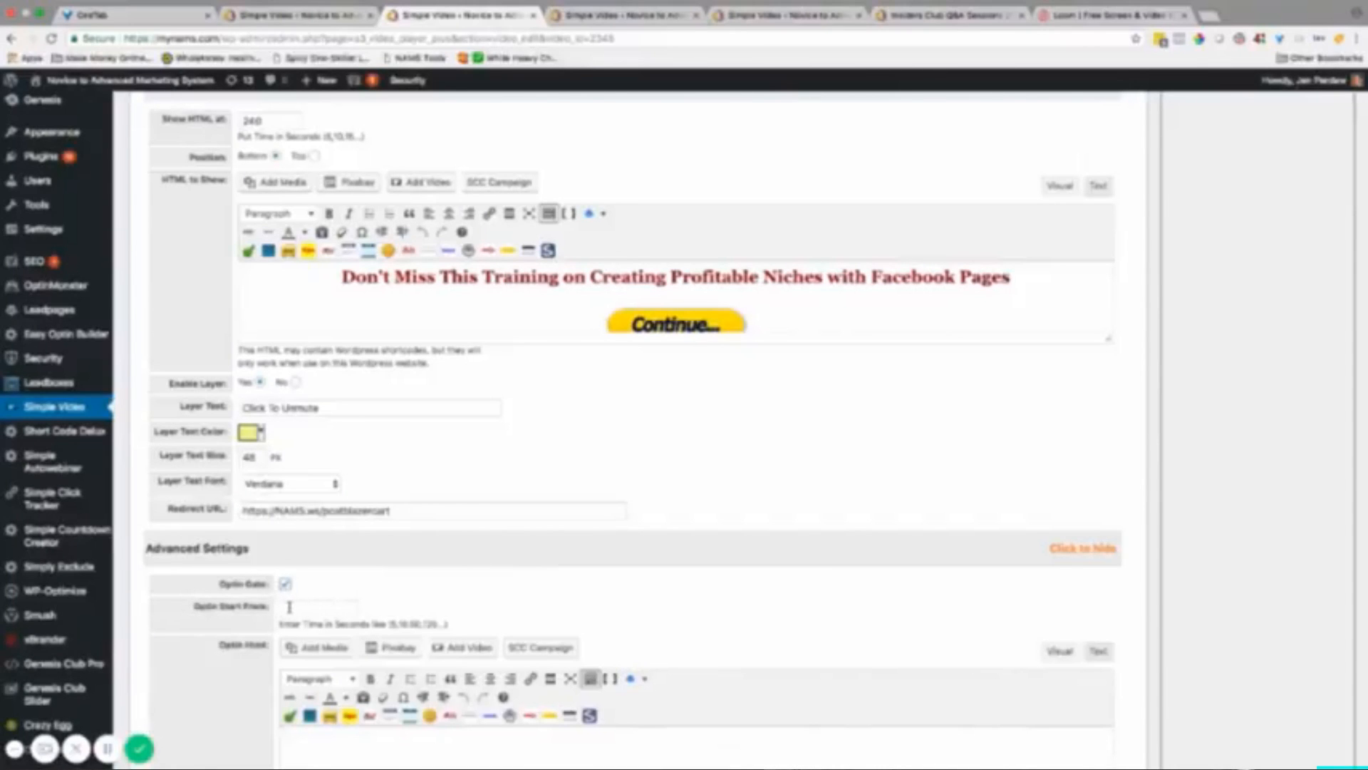
click(289, 607)
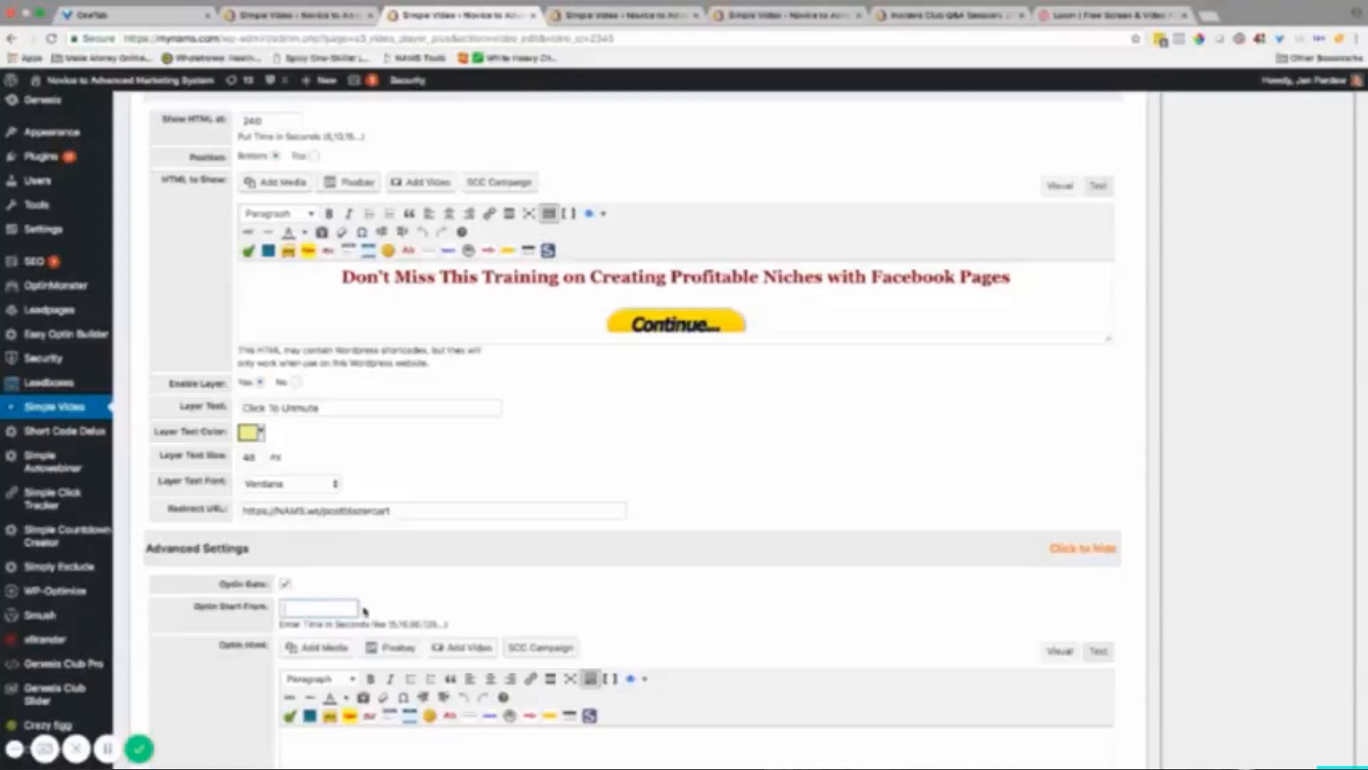
scroll(444, 620, down, 3)
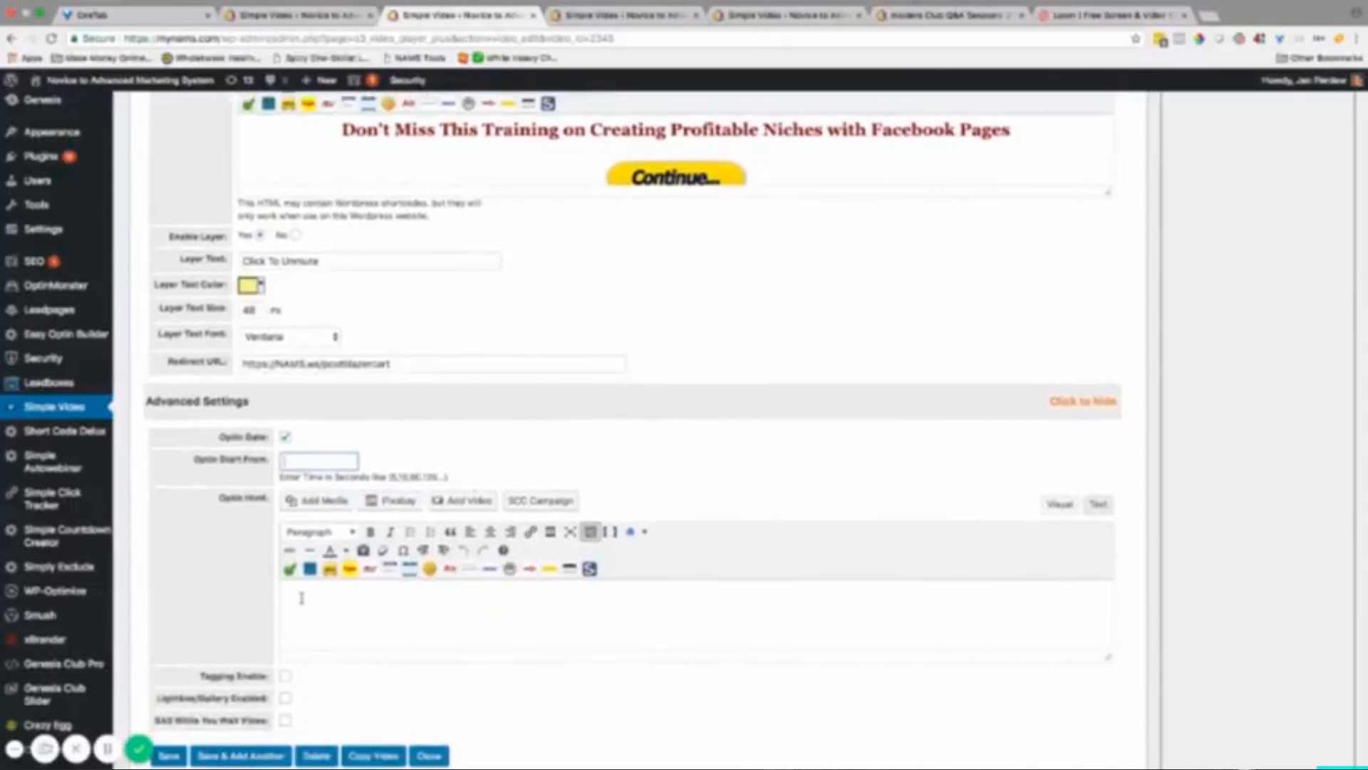
click(302, 598)
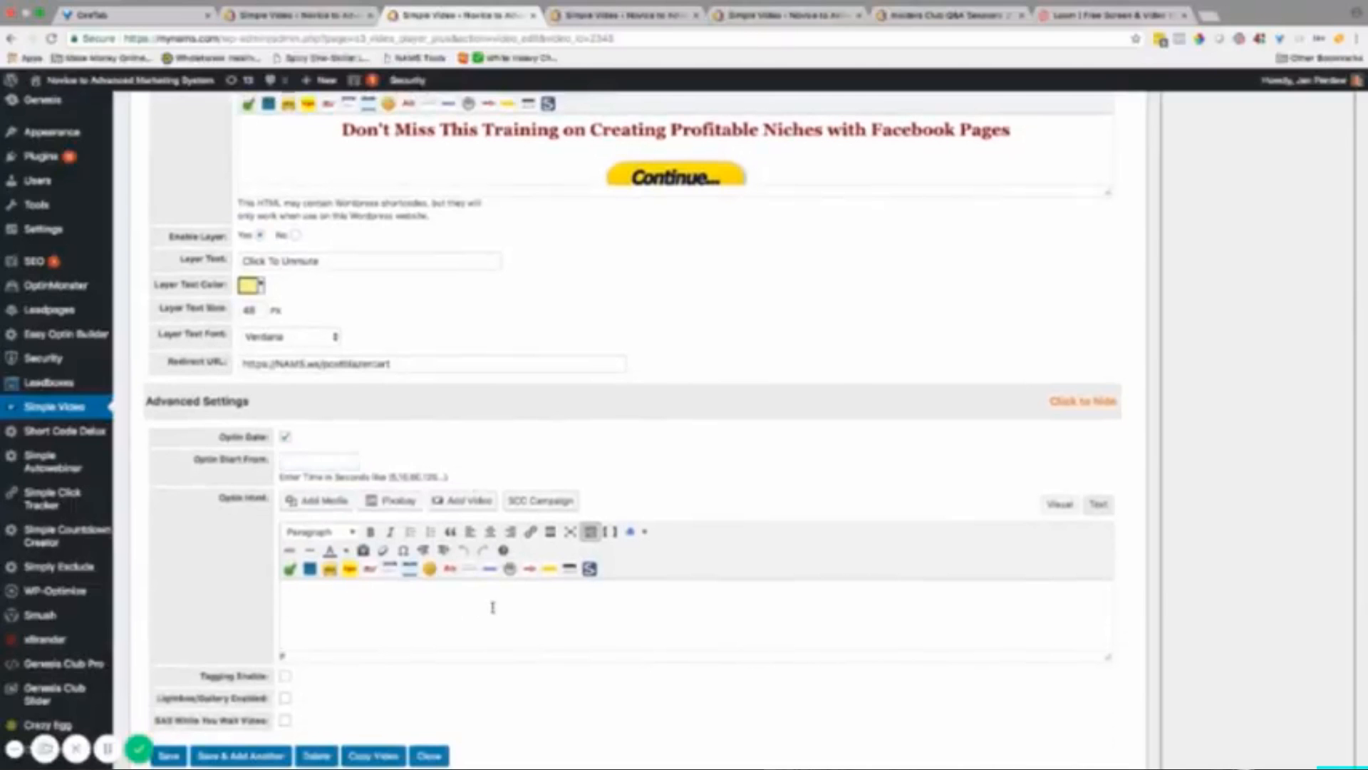
click(1098, 505)
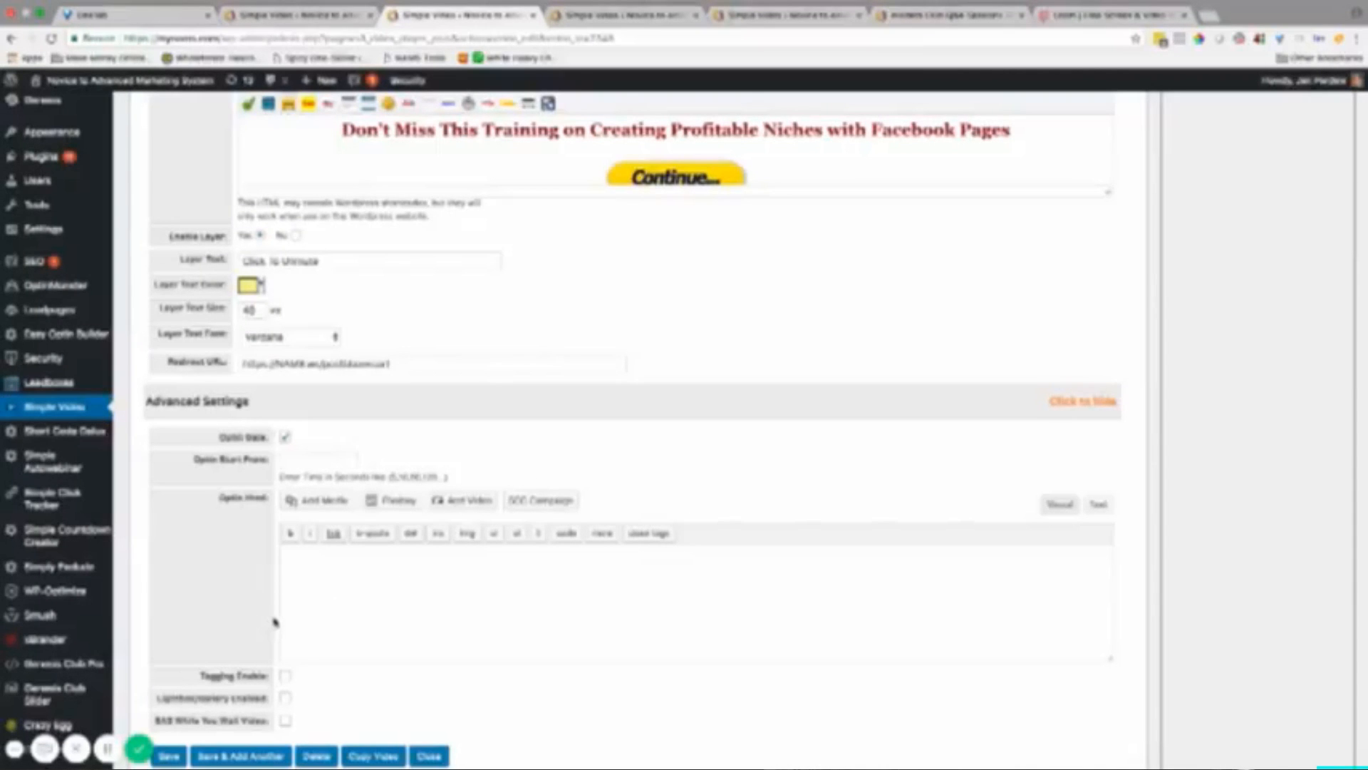
- Enable tagging for the video and select InfusionSoft as the CRM
scroll(275, 624, down, 1)
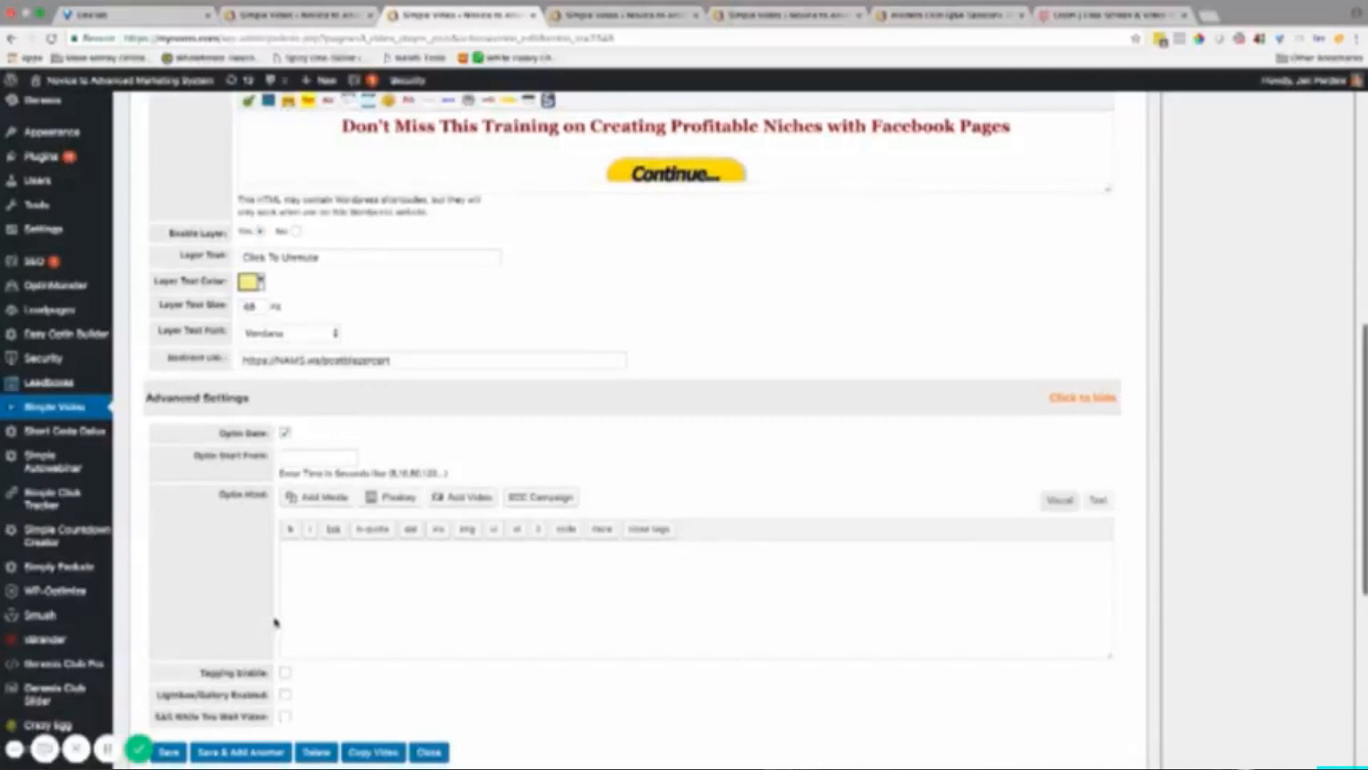
click(286, 673)
scroll(286, 673, down, 3)
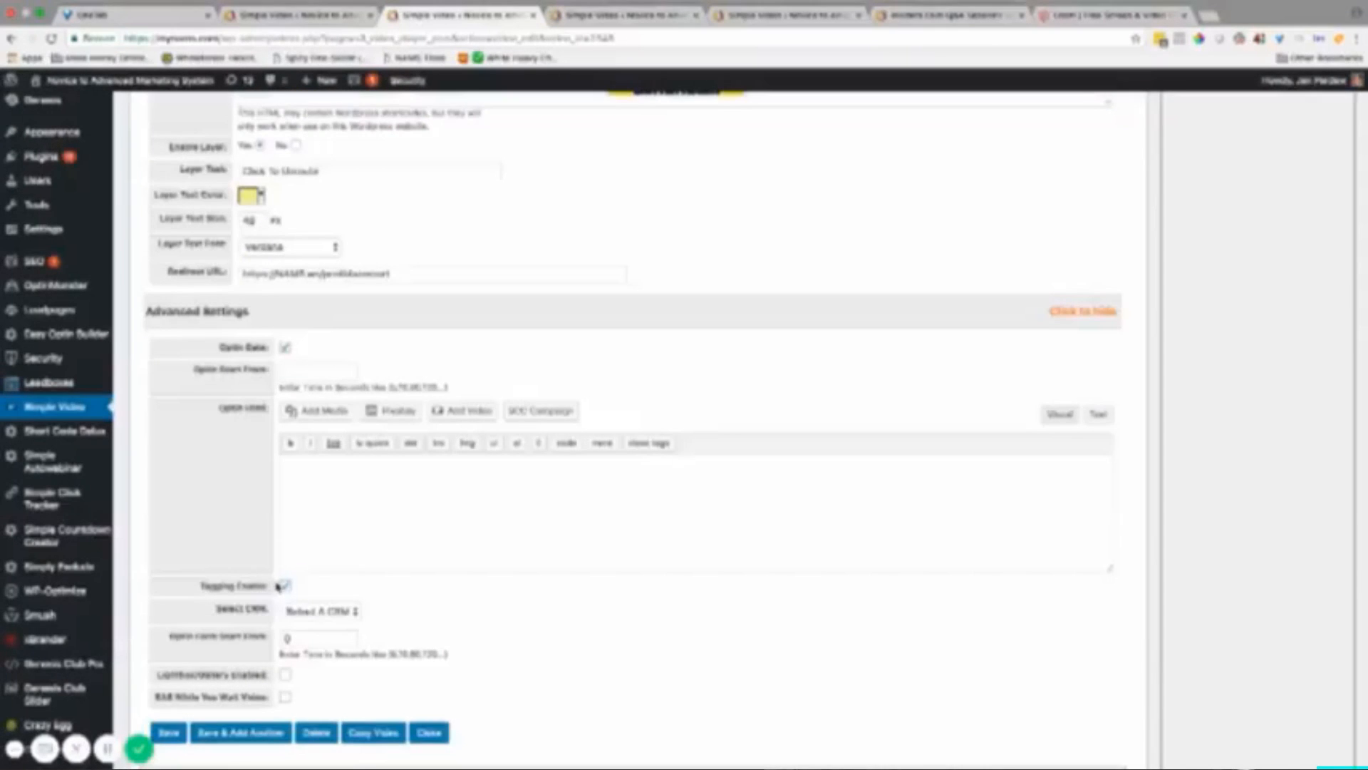
click(344, 615)
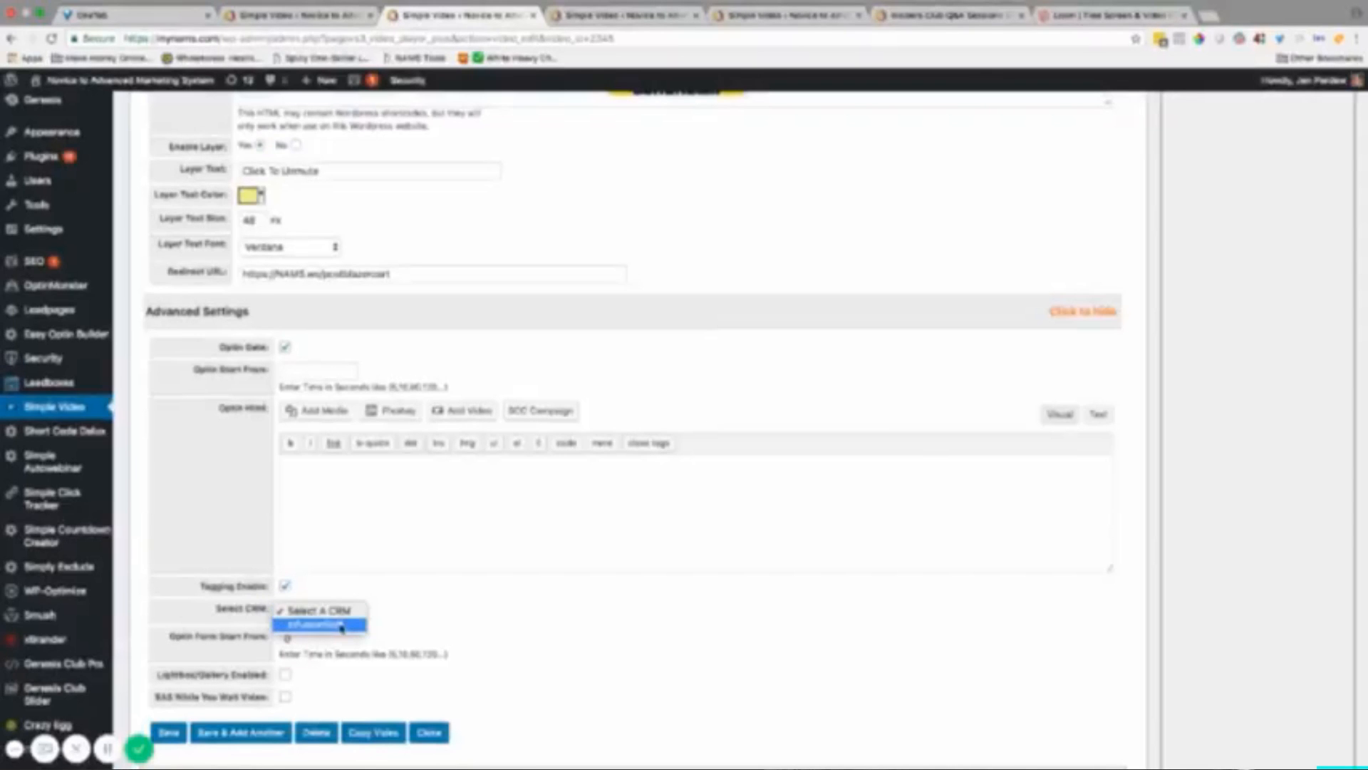
click(342, 625)
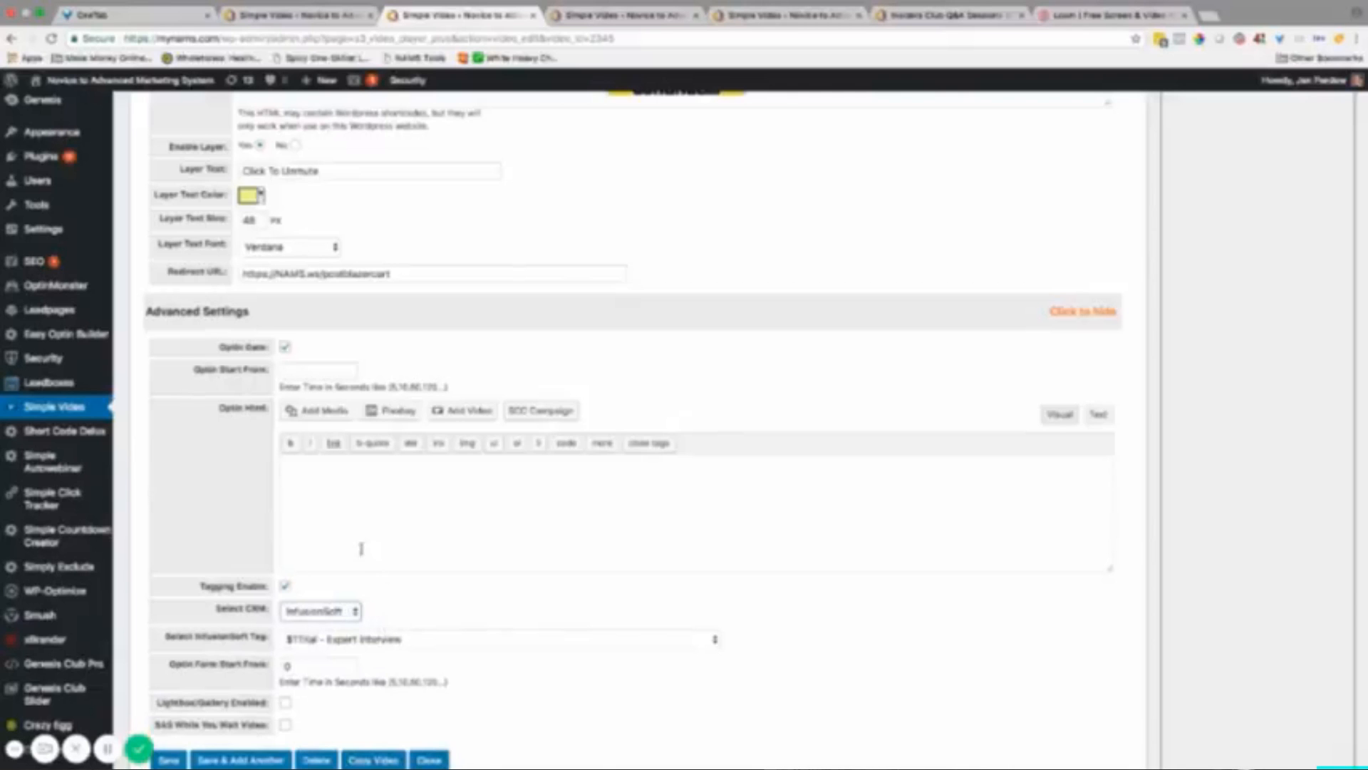
- Open the video plugin's settings and review the list of available CRM integrations
scroll(444, 394, up, 8)
scroll(445, 399, up, 3)
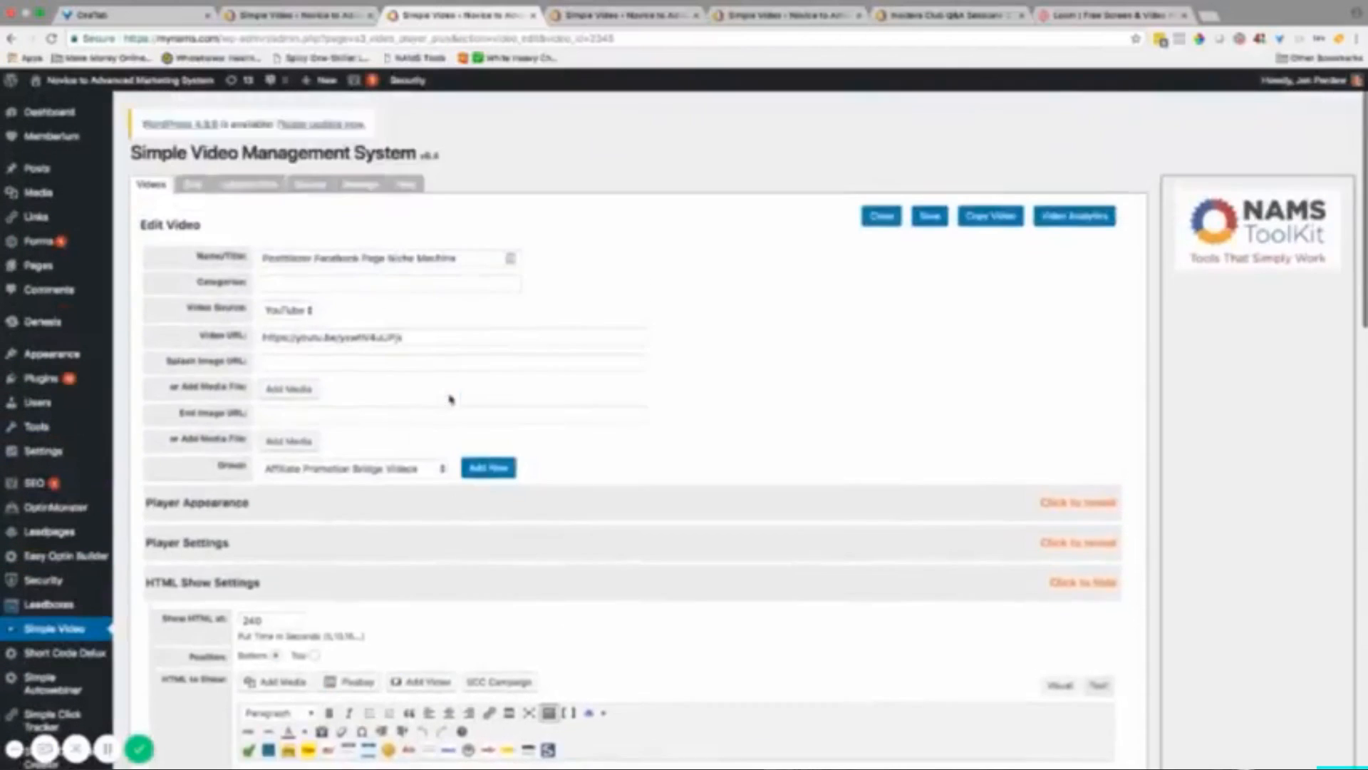
click(360, 182)
scroll(265, 449, down, 2)
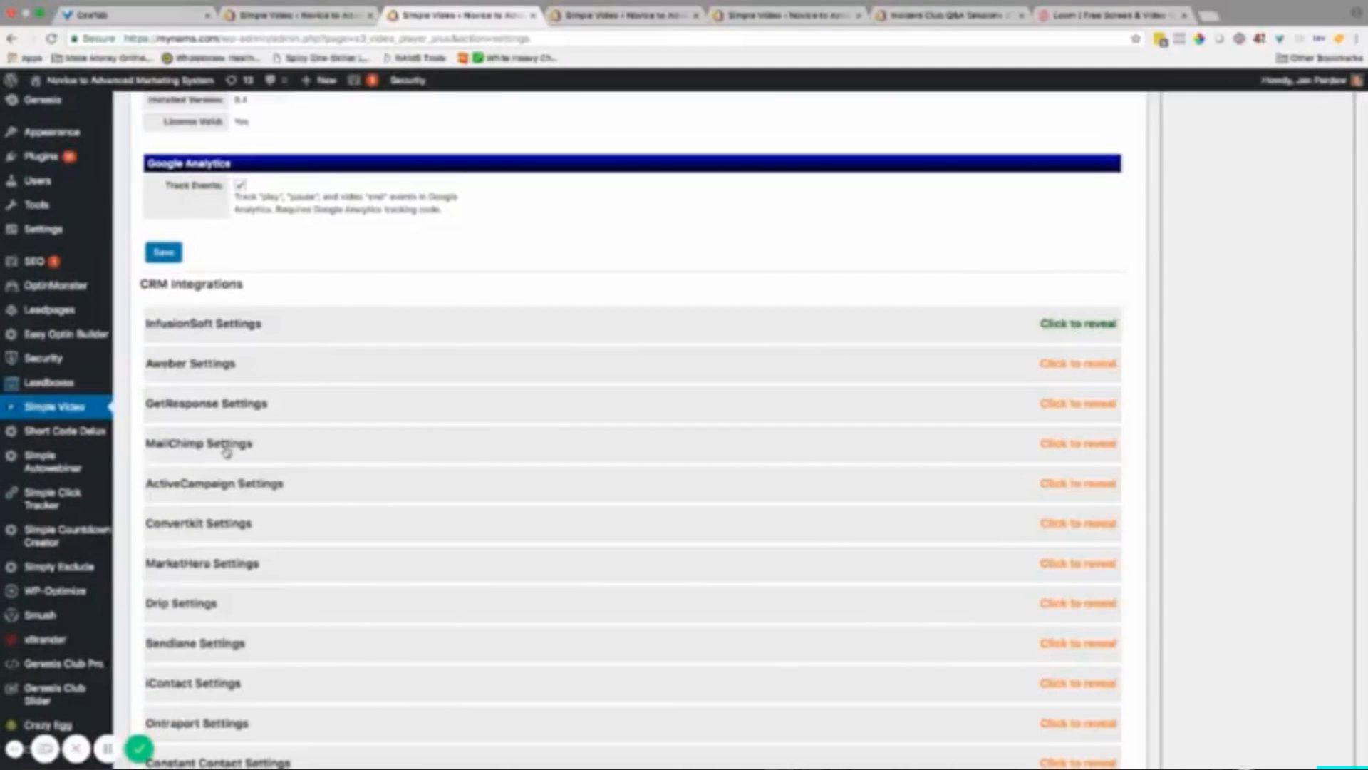
scroll(227, 449, down, 2)
scroll(228, 457, down, 1)
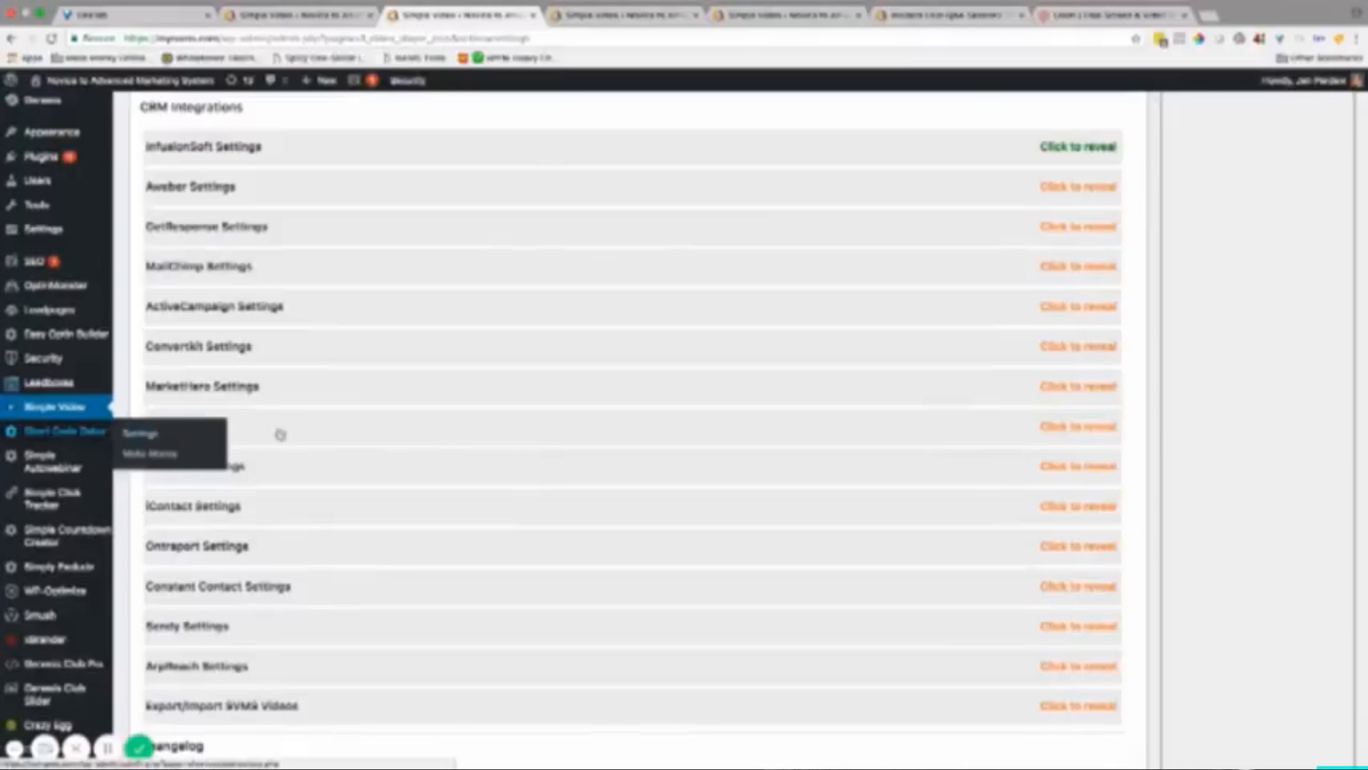
scroll(336, 433, up, 5)
scroll(339, 439, up, 2)
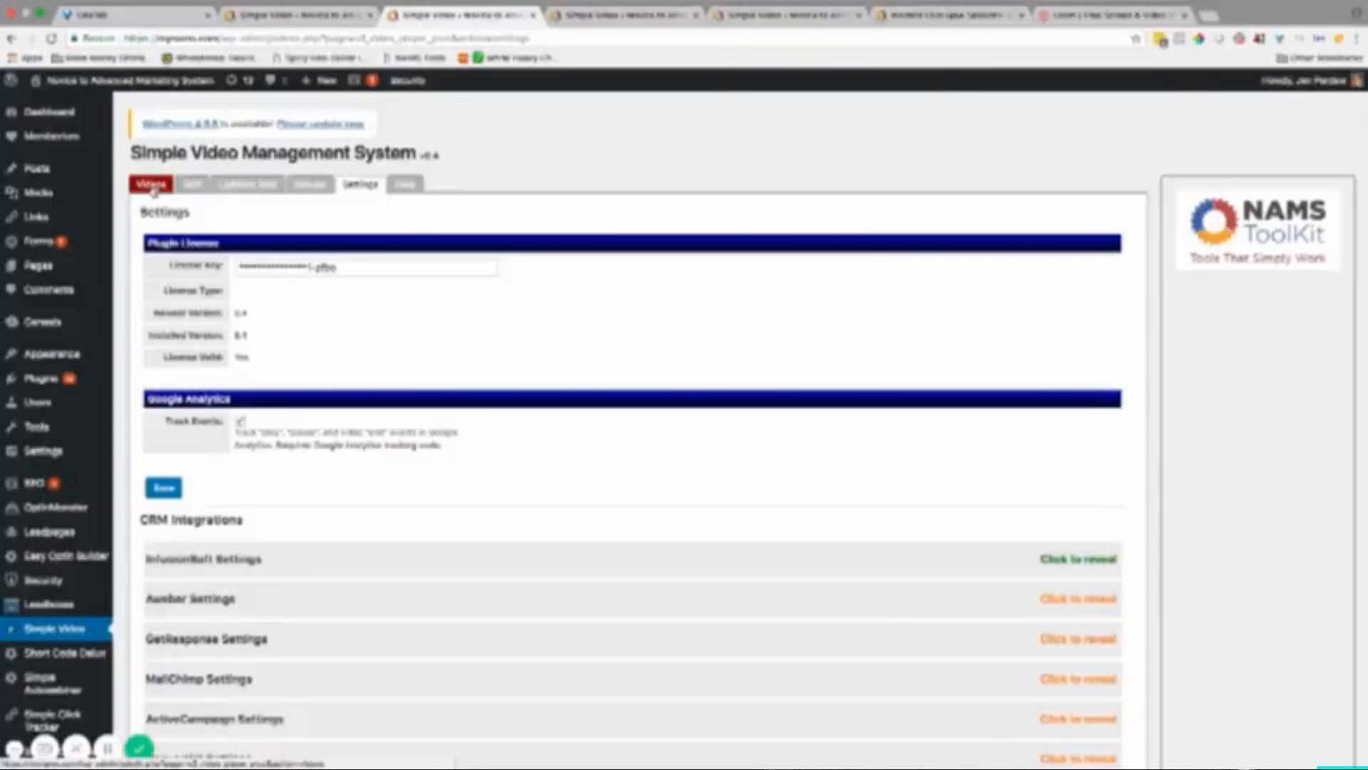
- Sort the video list by Date Created and open the Postblazer Facebook Page Niche Machine video for editing
click(152, 187)
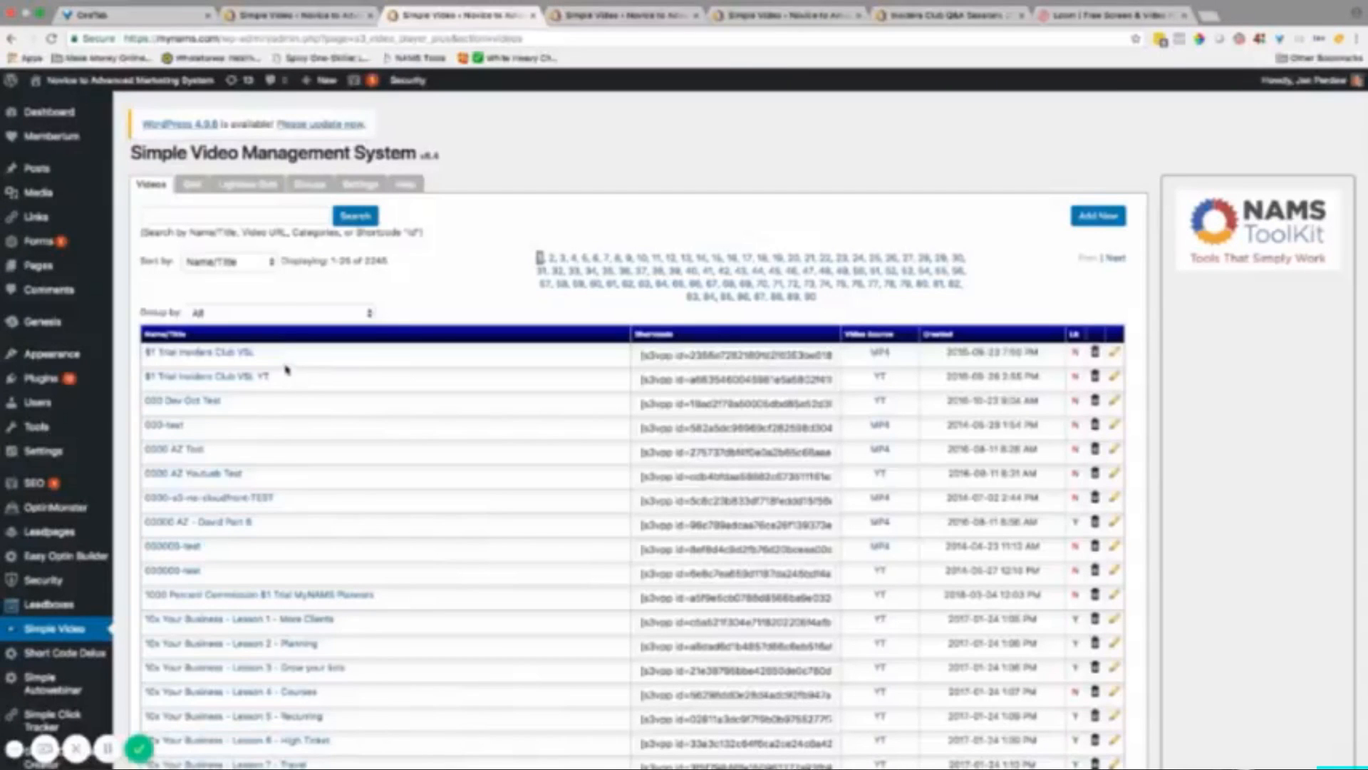
click(256, 268)
click(234, 278)
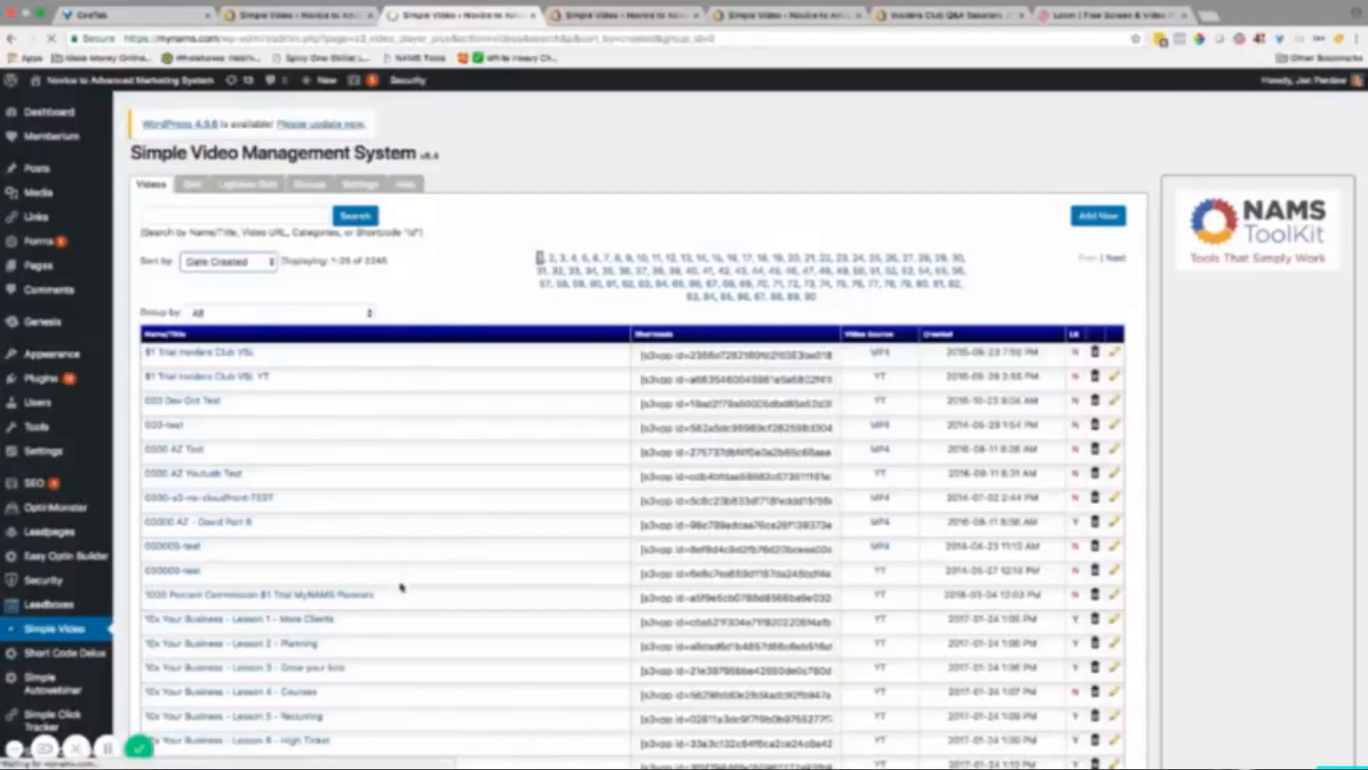
scroll(403, 592, down, 5)
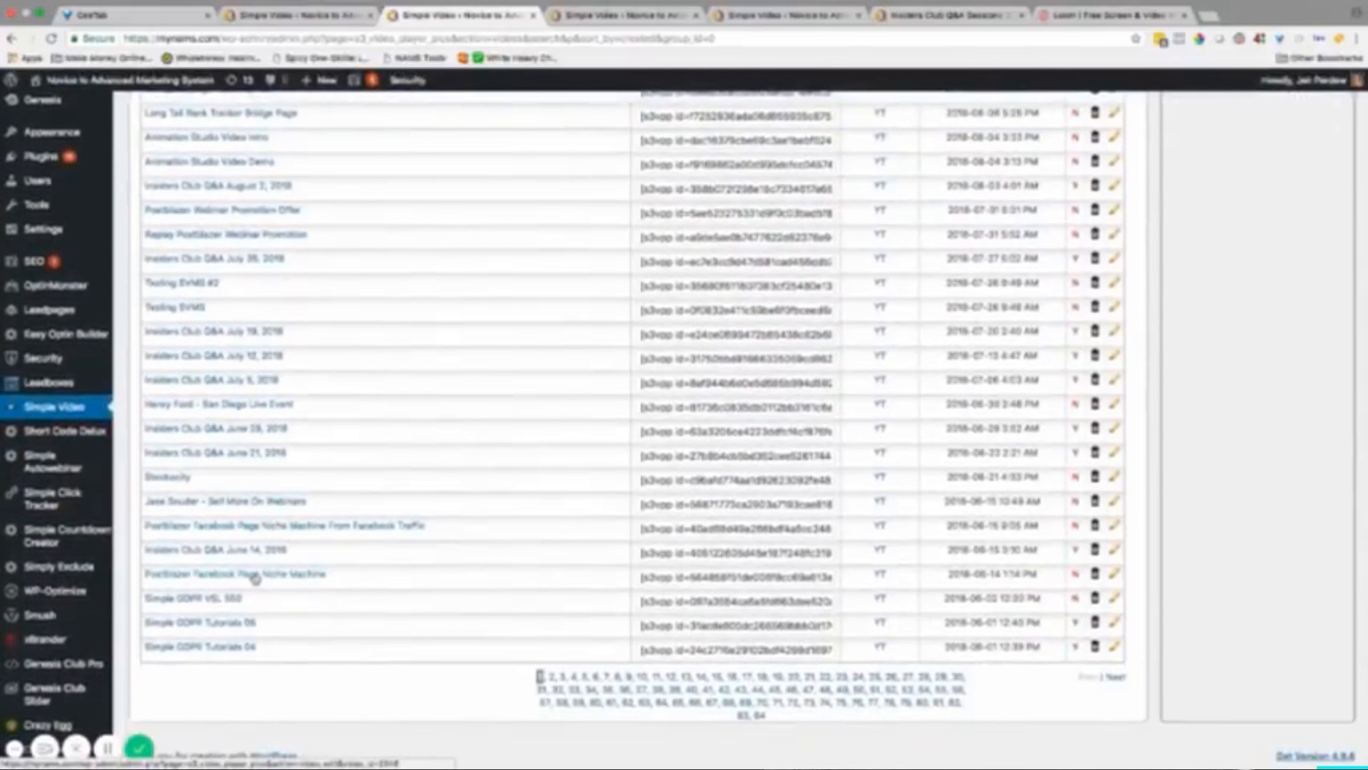
click(255, 577)
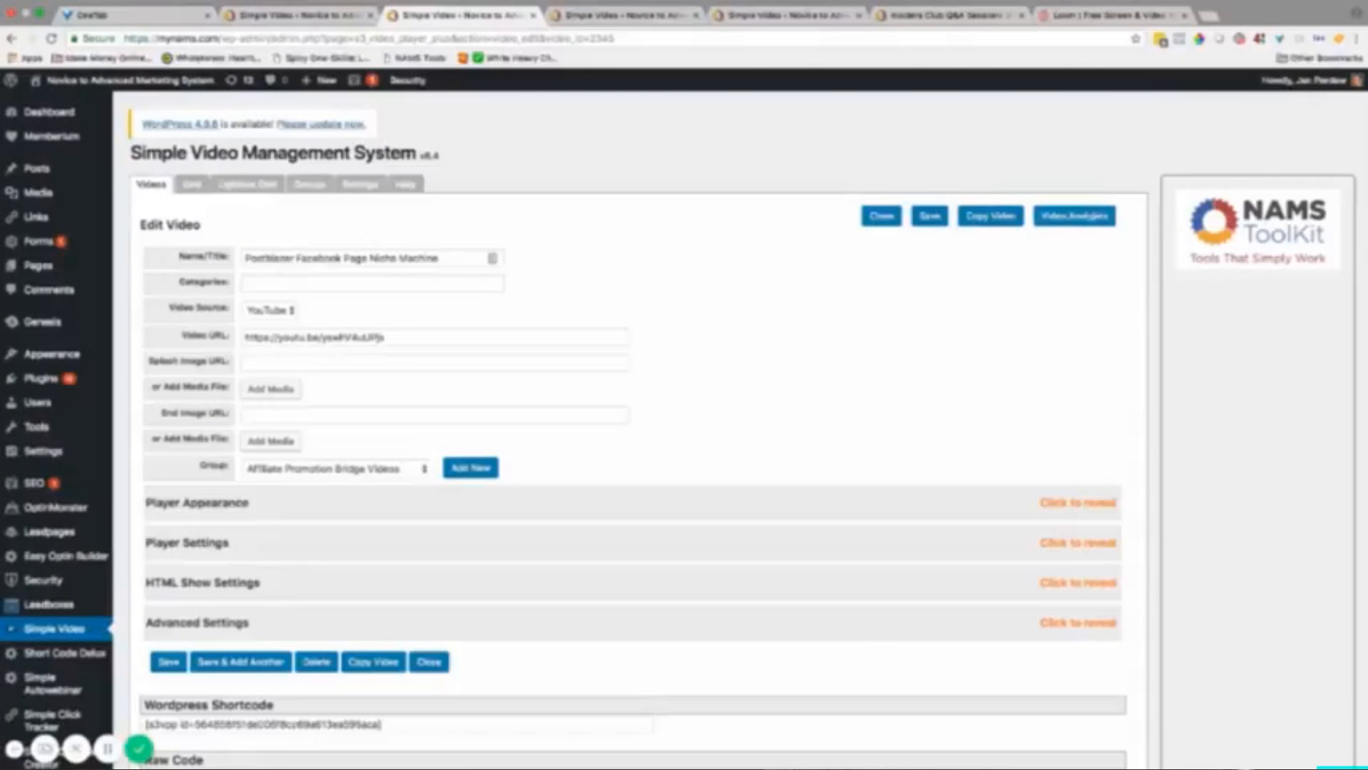
- Open the video's analytics report and examine its plays, device breakdown, locations and drop-off data
click(1071, 217)
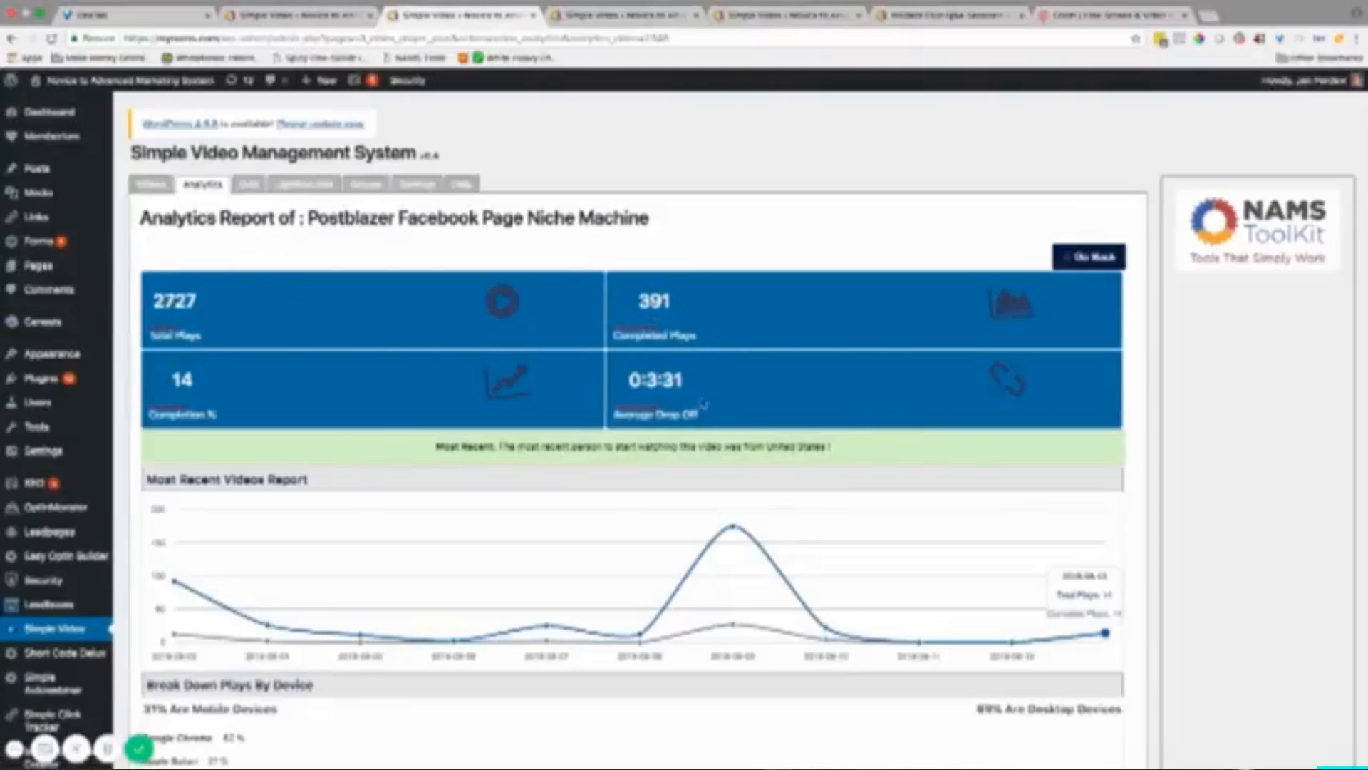
scroll(669, 405, down, 5)
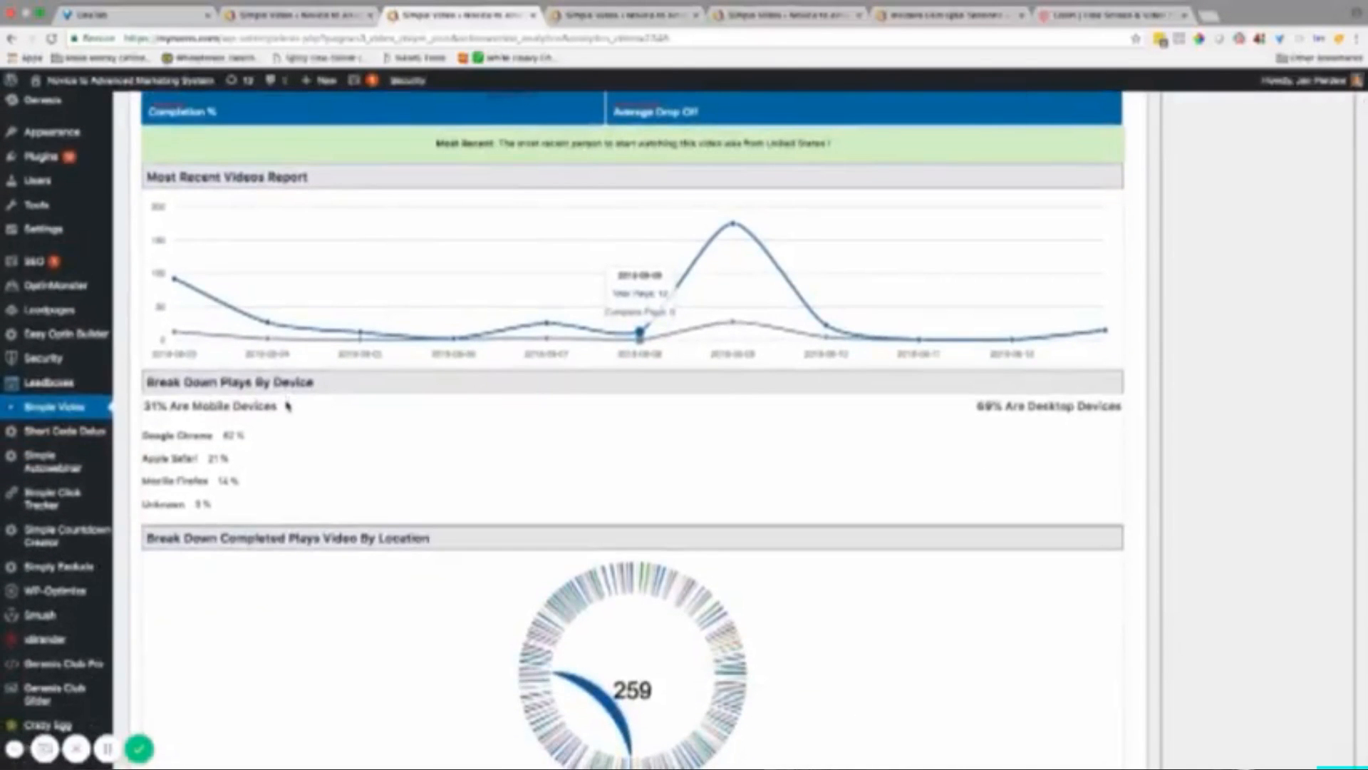
scroll(292, 412, down, 8)
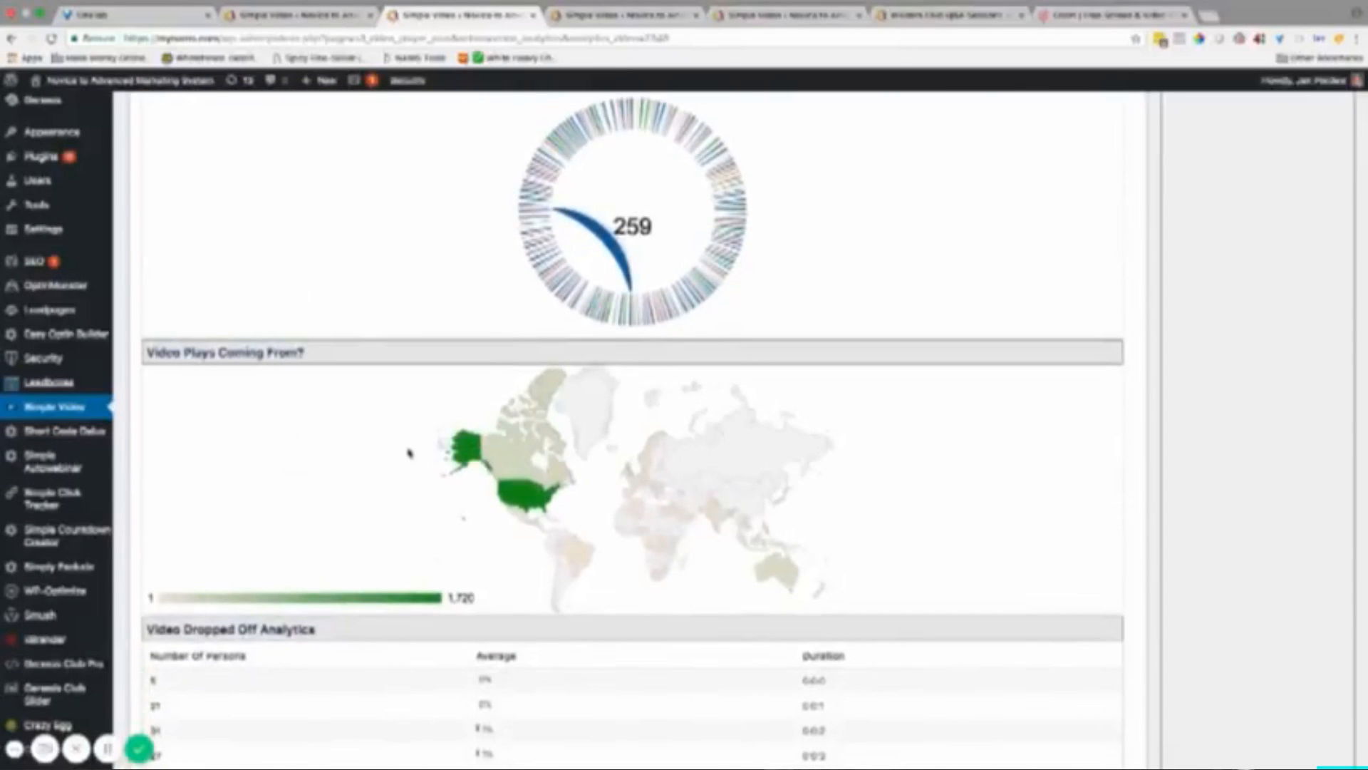
- Read through the Video Dropped Off Analytics table, following the drop-off percentages across the video's duration
scroll(407, 449, down, 3)
scroll(406, 449, down, 7)
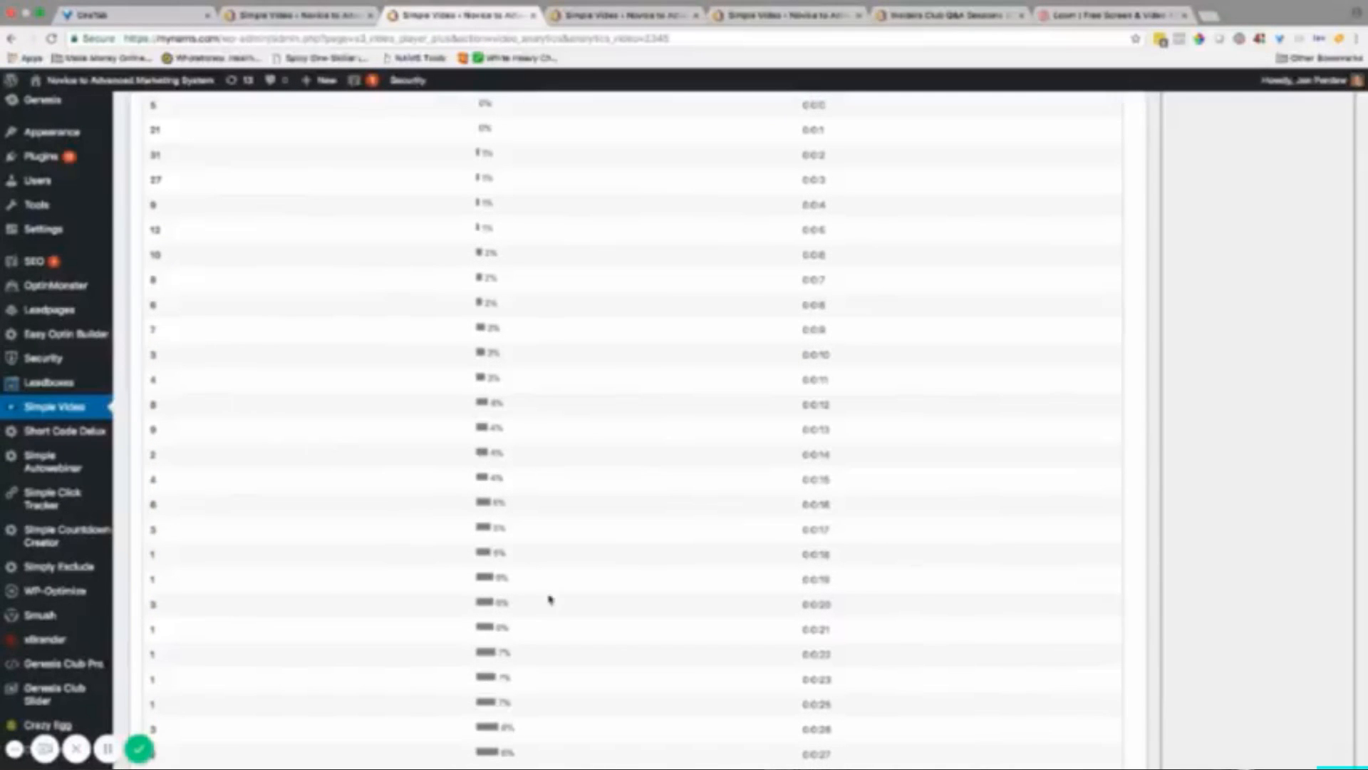
scroll(556, 603, down, 4)
scroll(563, 615, down, 15)
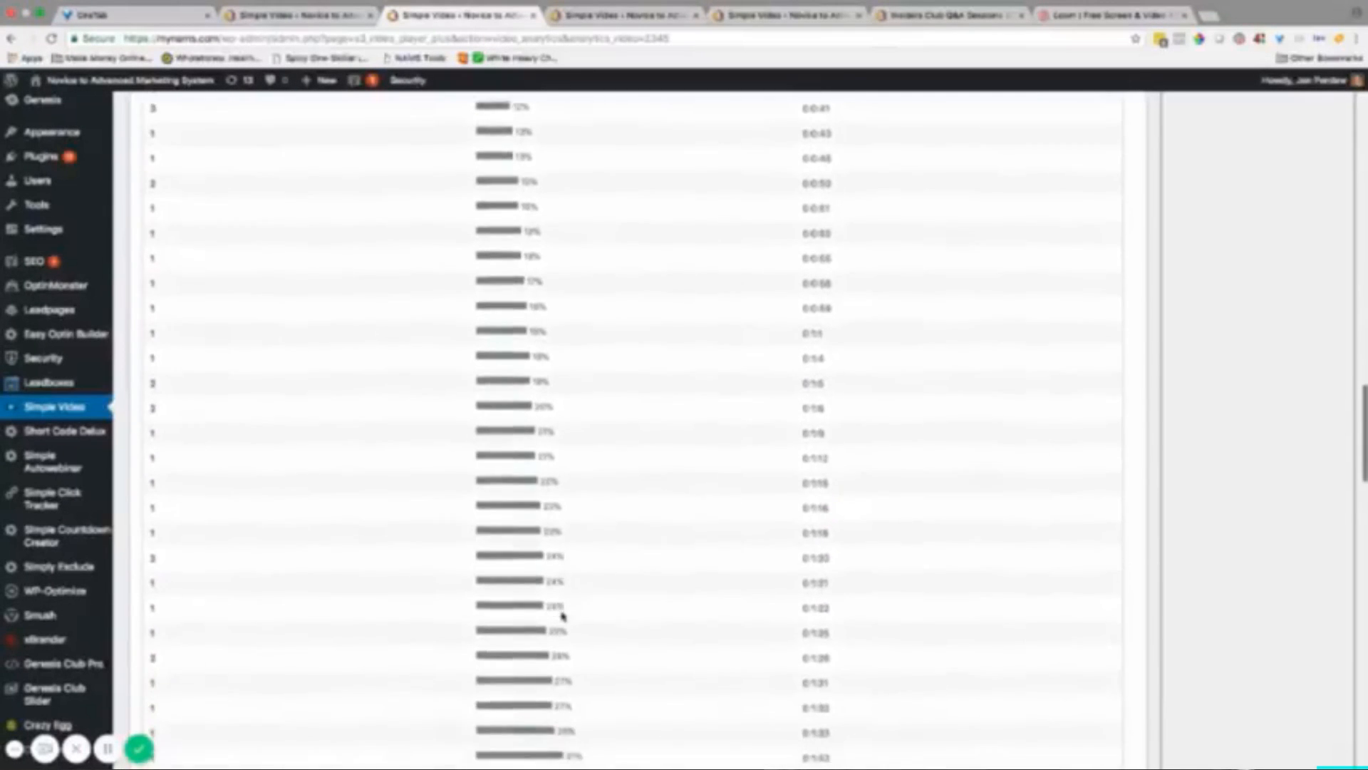
scroll(562, 616, down, 18)
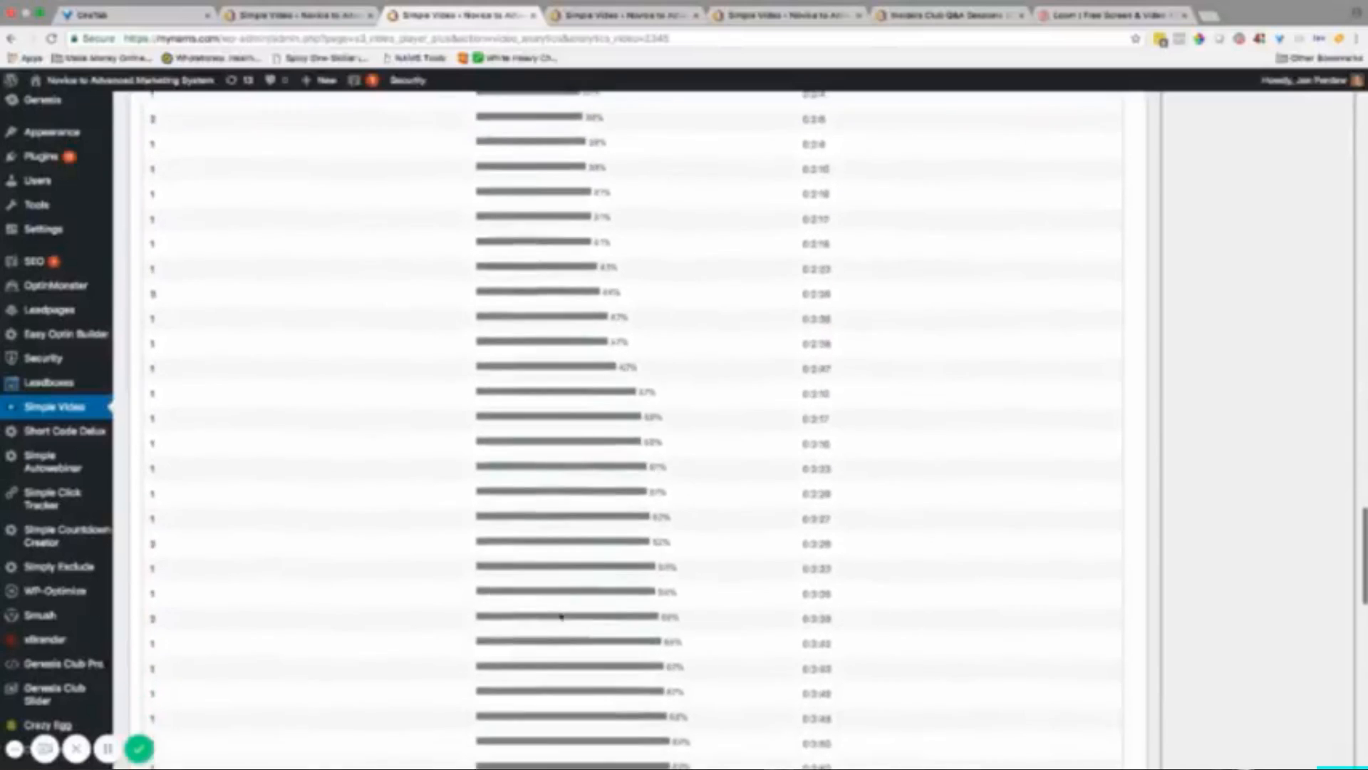
scroll(559, 617, down, 20)
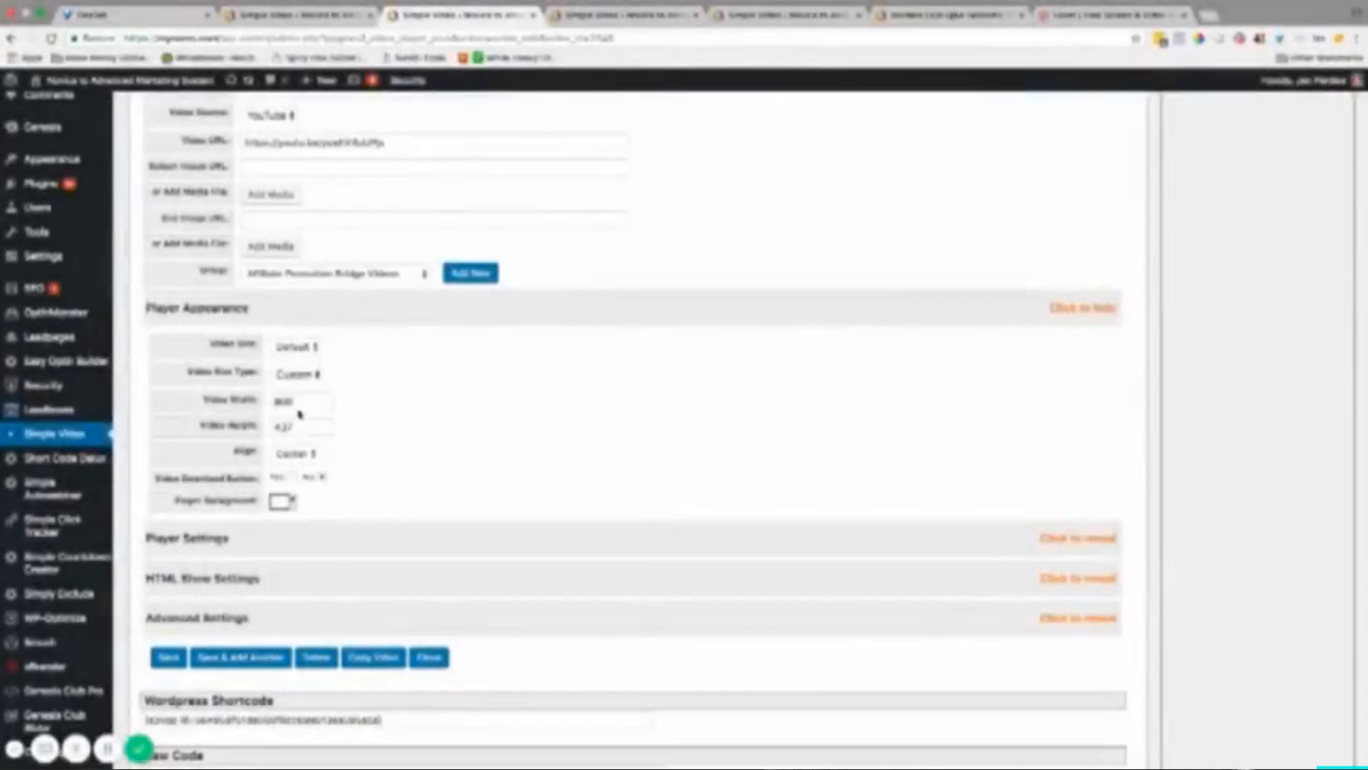
- Review the video's embed codes and its player appearance options, including the width and the available skins, keeping the Default skin
double_click(300, 402)
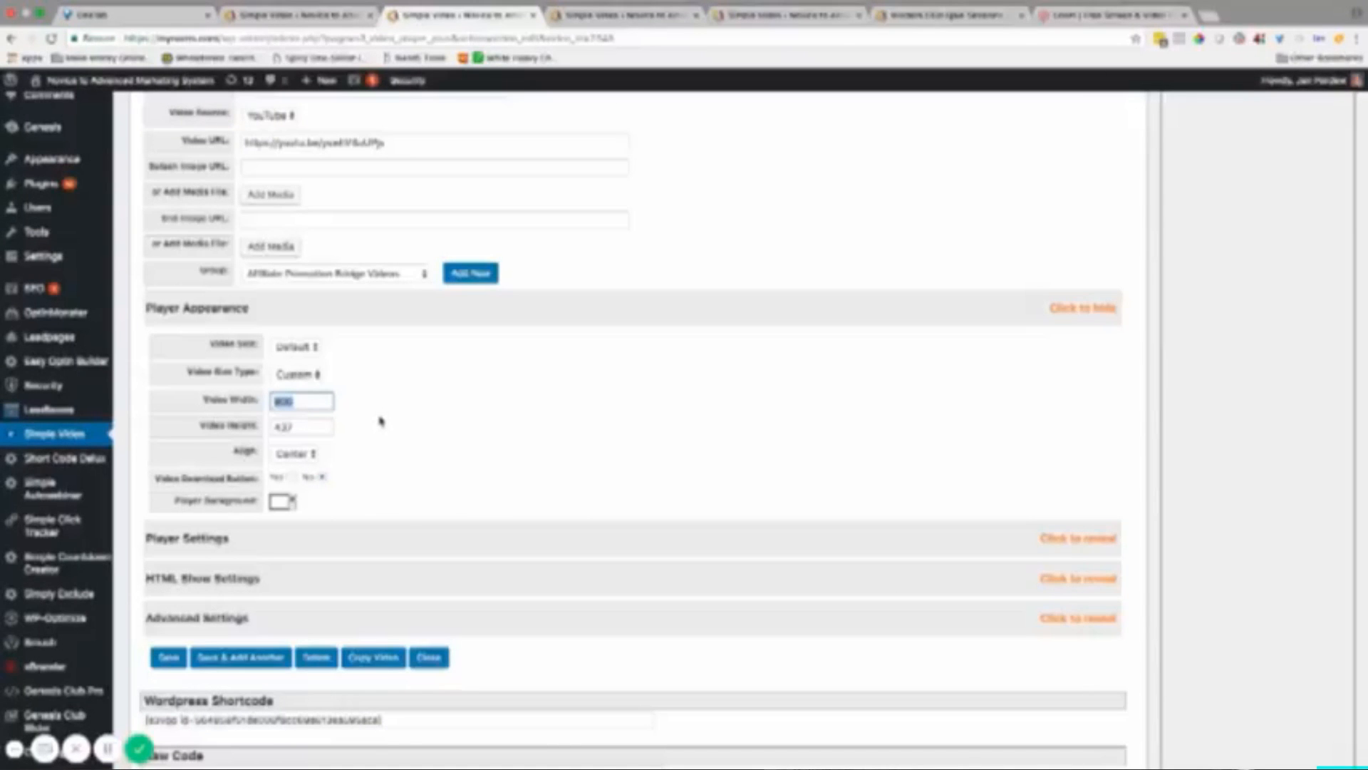
scroll(382, 421, down, 3)
scroll(381, 422, down, 5)
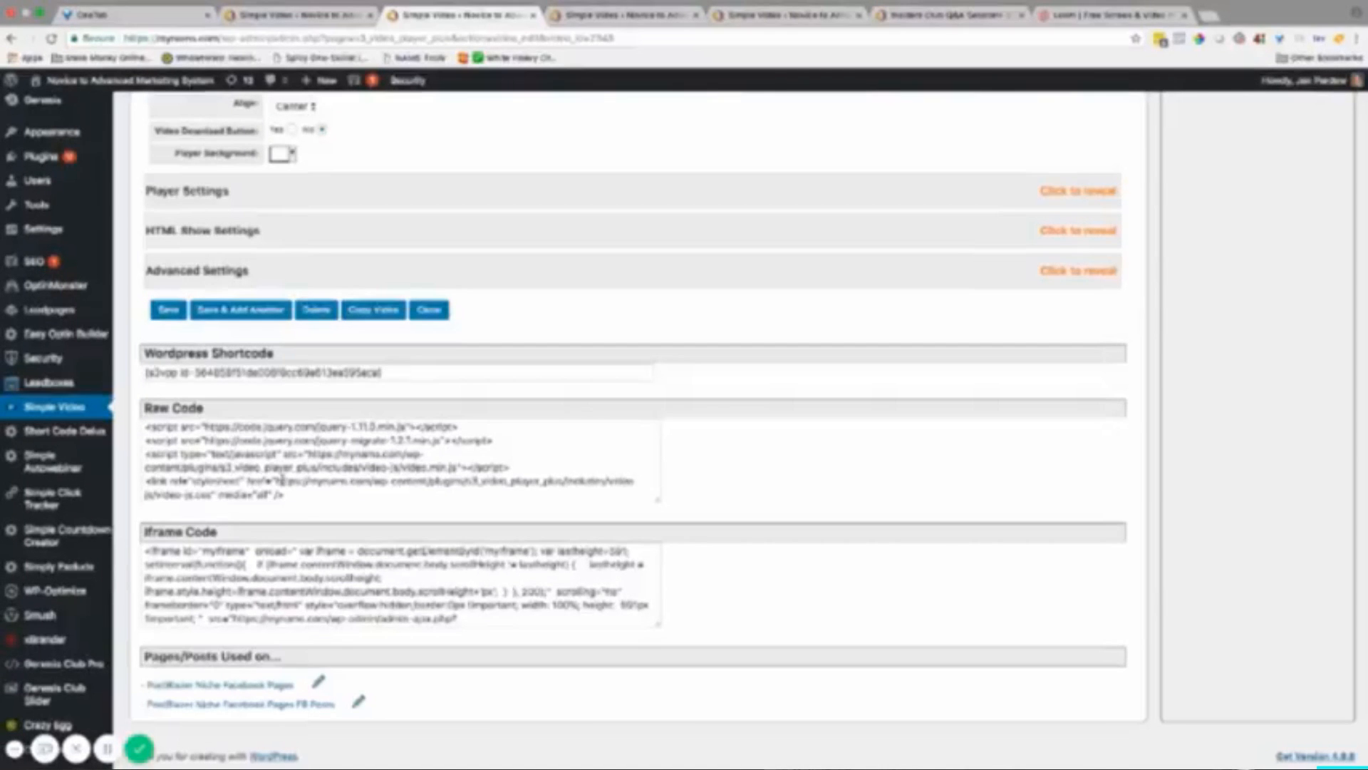
scroll(307, 442, up, 5)
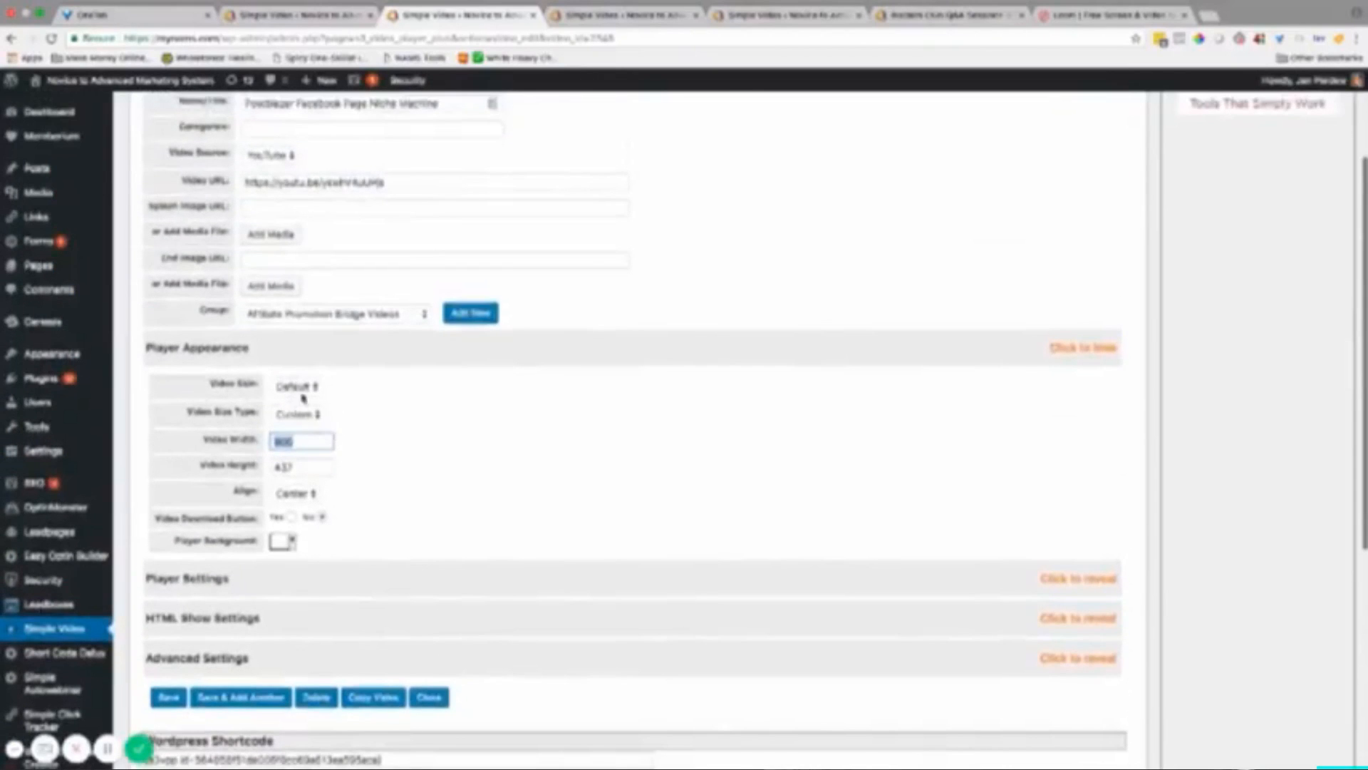
click(298, 385)
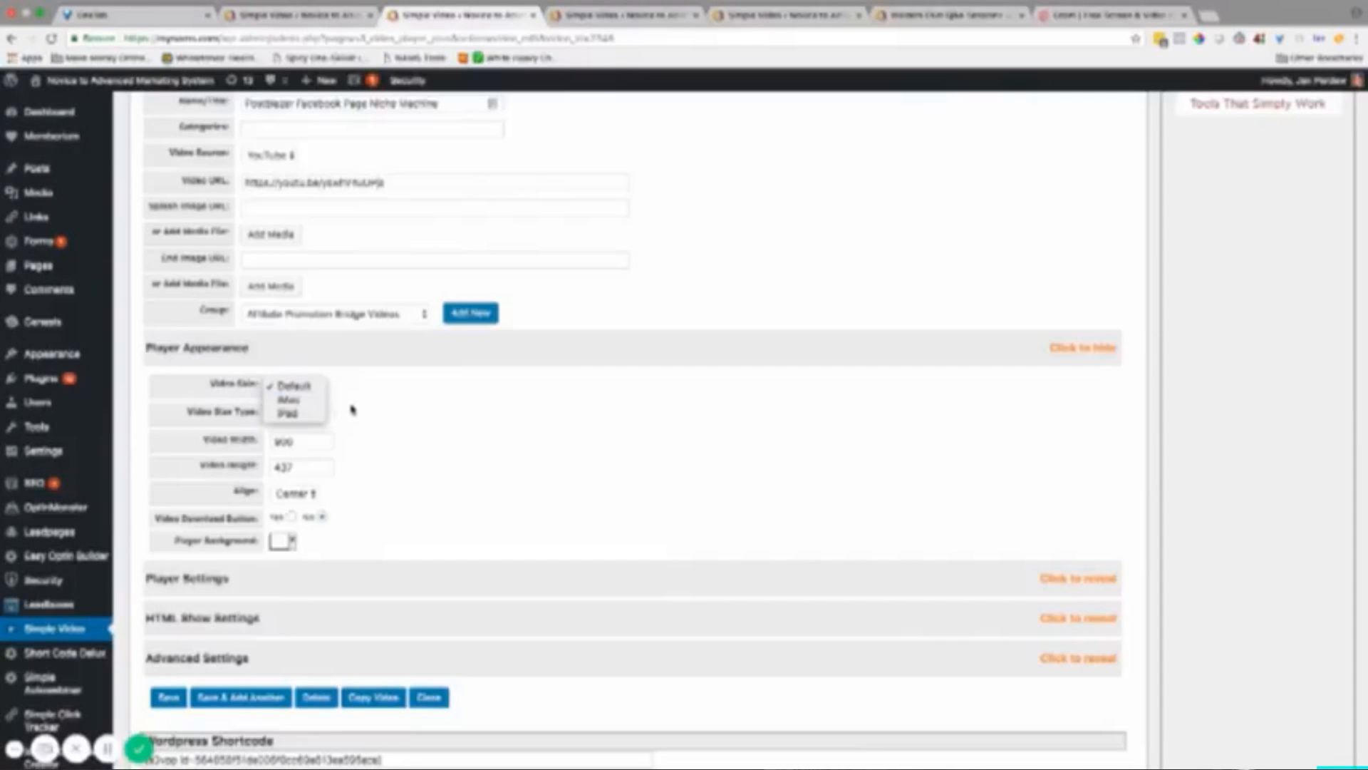
click(311, 385)
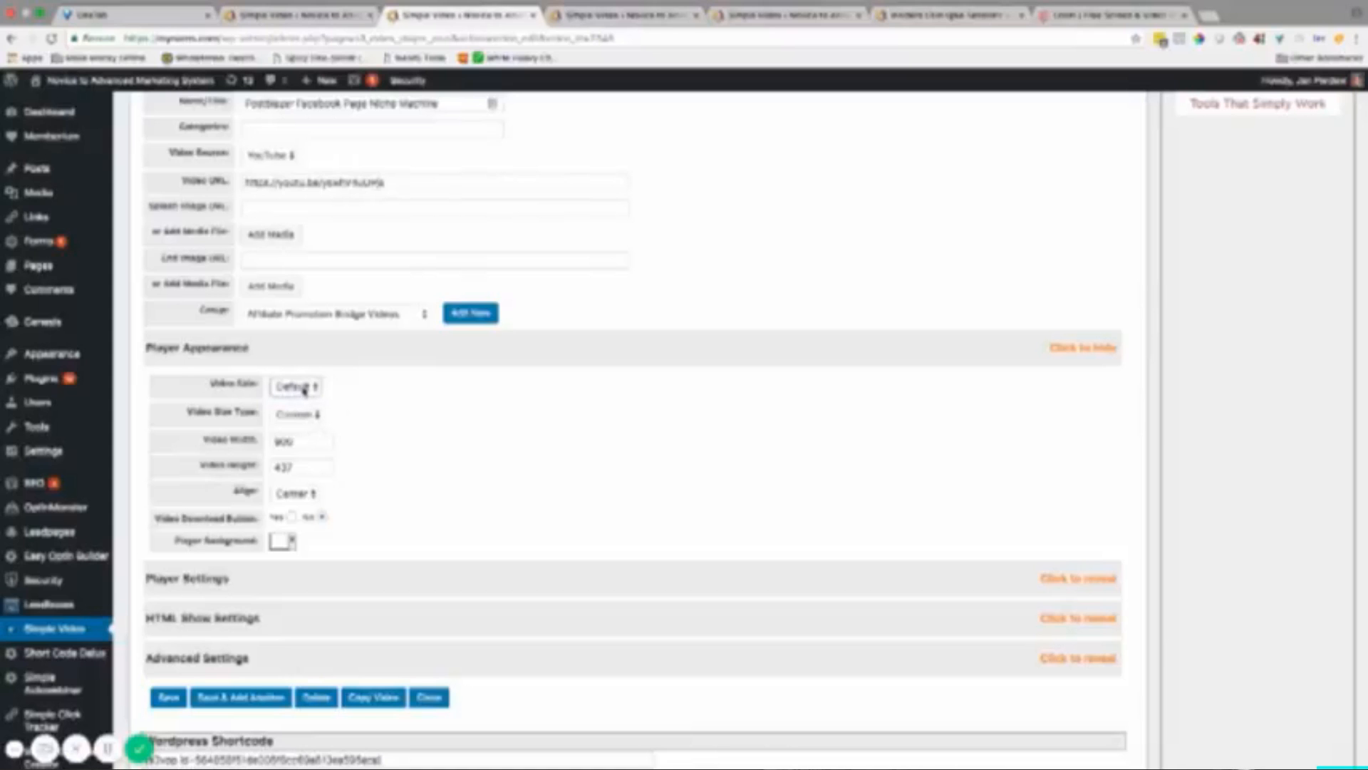
- Switch to the Insiders Club Q&A Sessions page and look over the August session replays
mouse_move(36, 426)
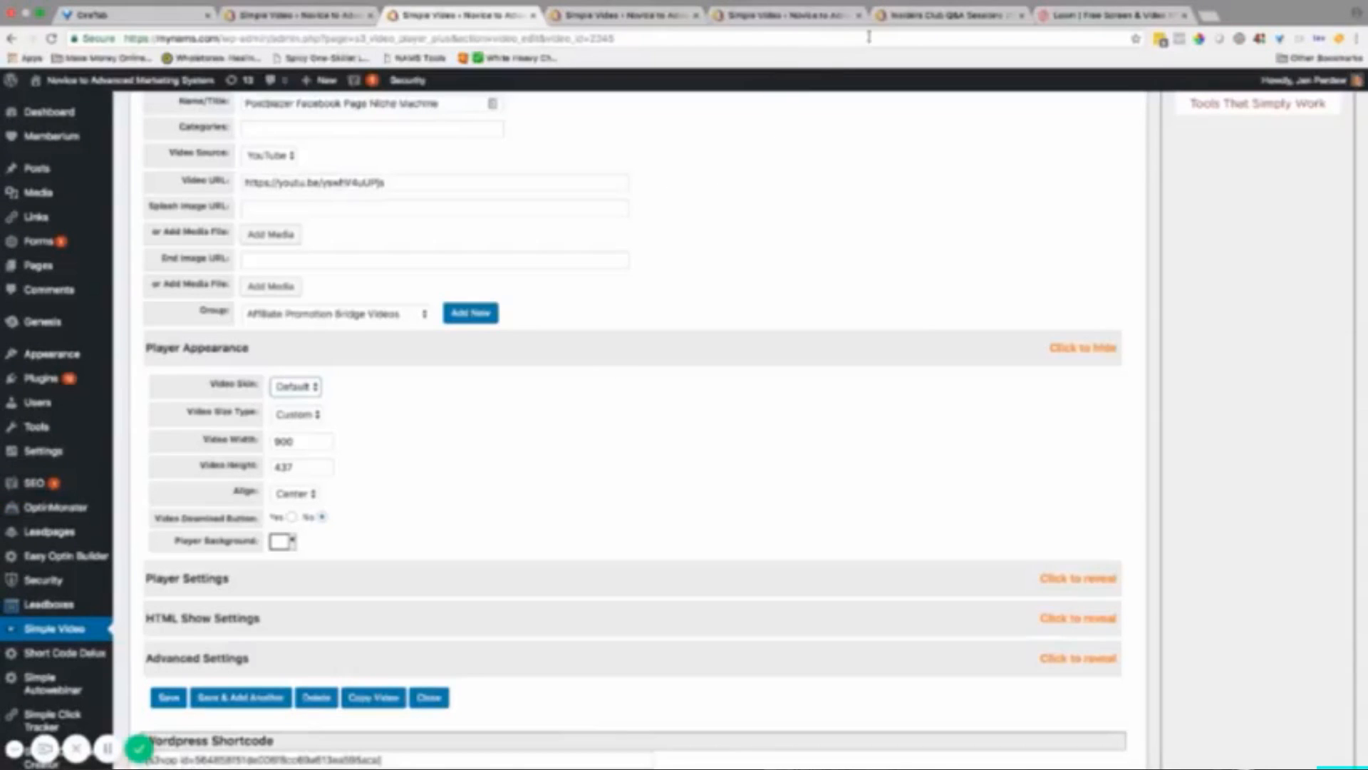
click(903, 16)
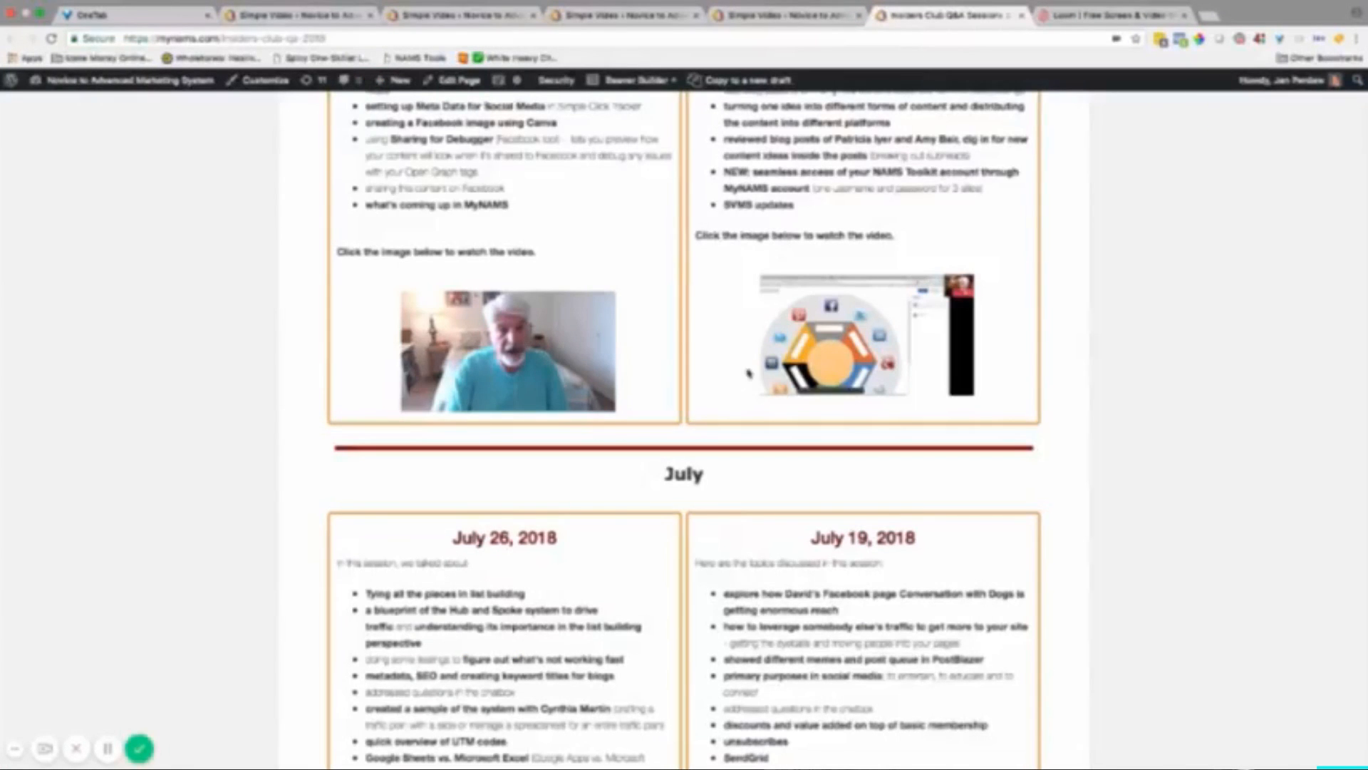
scroll(665, 307, up, 3)
scroll(664, 306, up, 5)
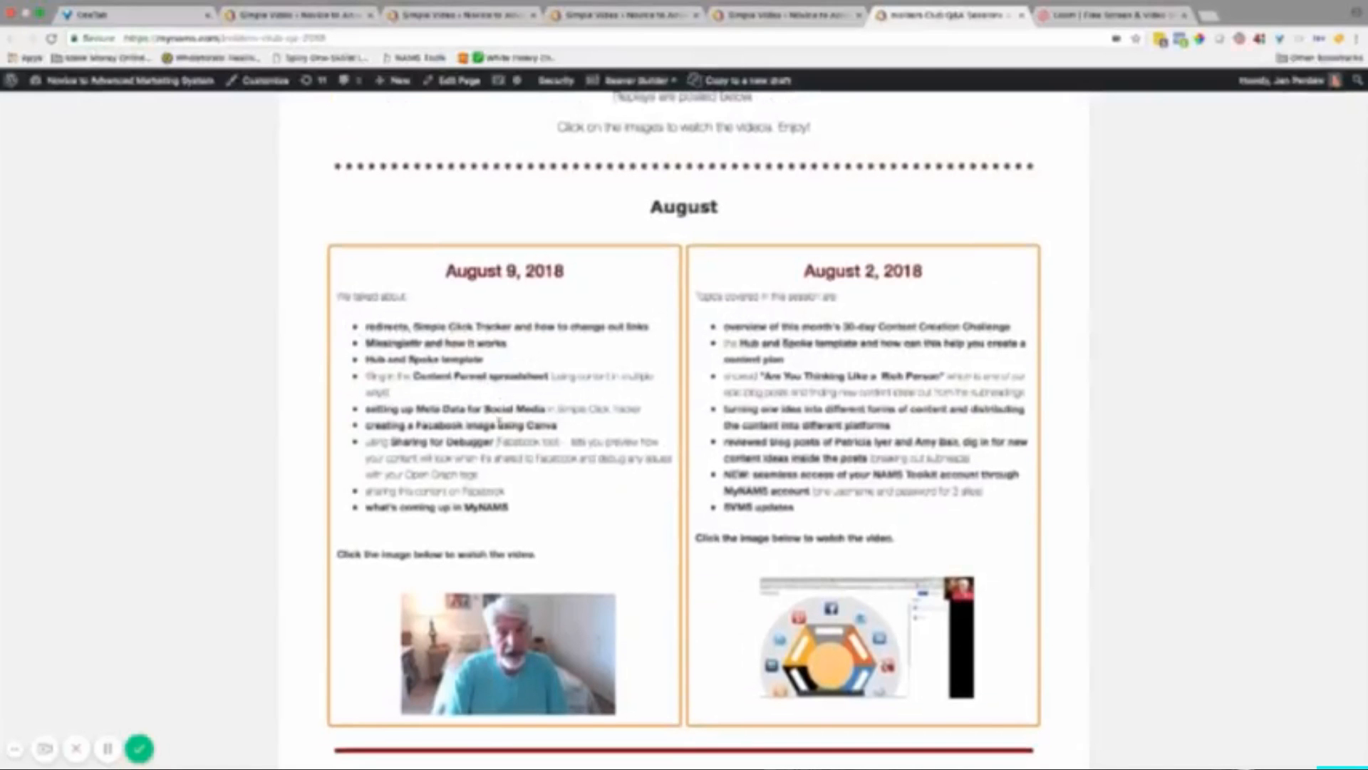
scroll(560, 436, down, 5)
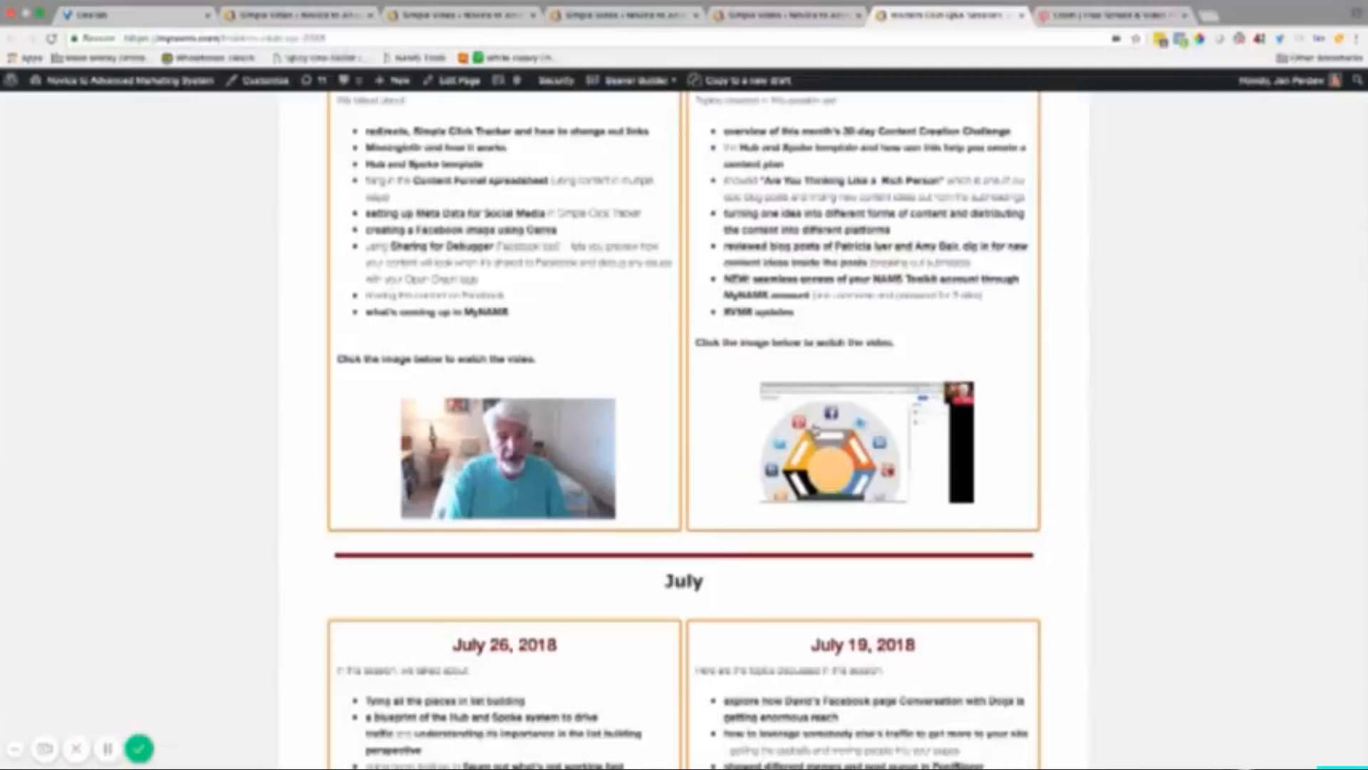
- Play the August 2, 2018 session replay in its lightbox, mute it, and close the lightbox
click(817, 428)
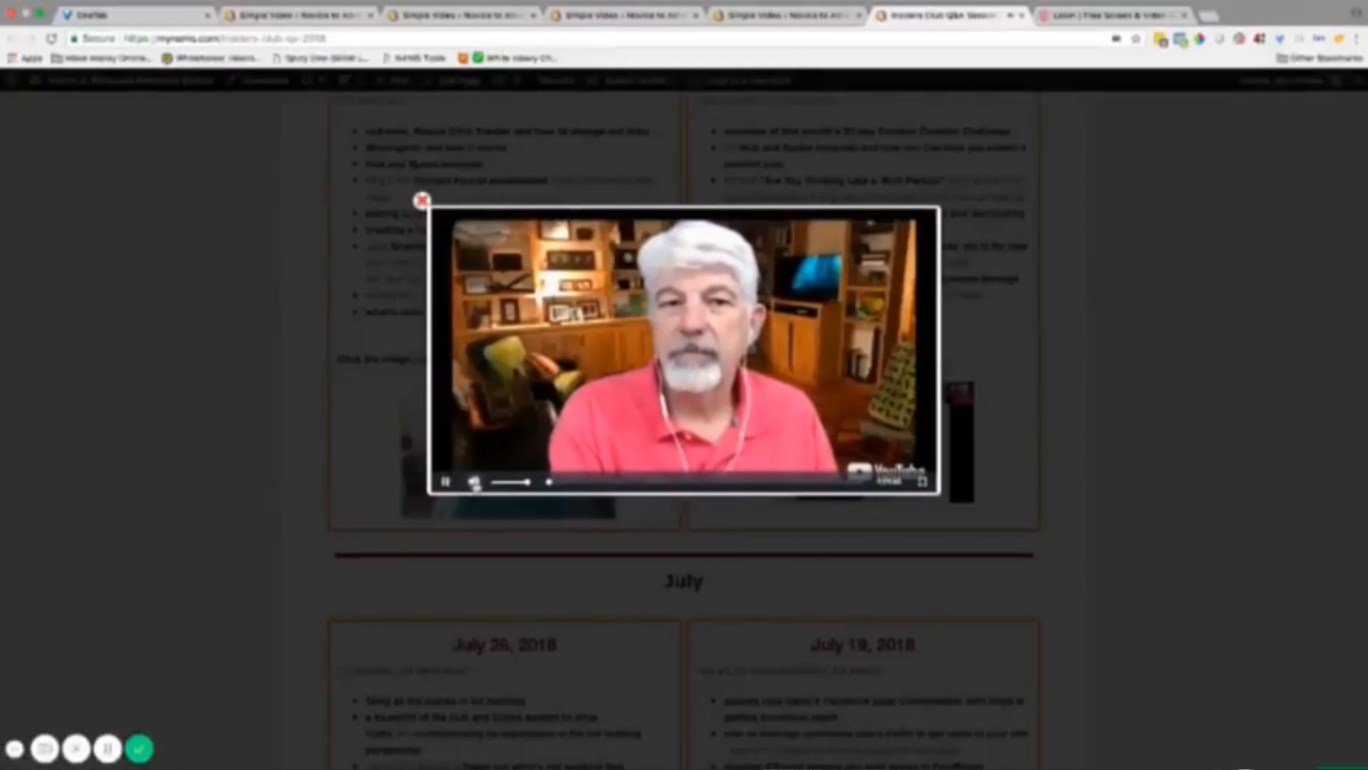
click(475, 484)
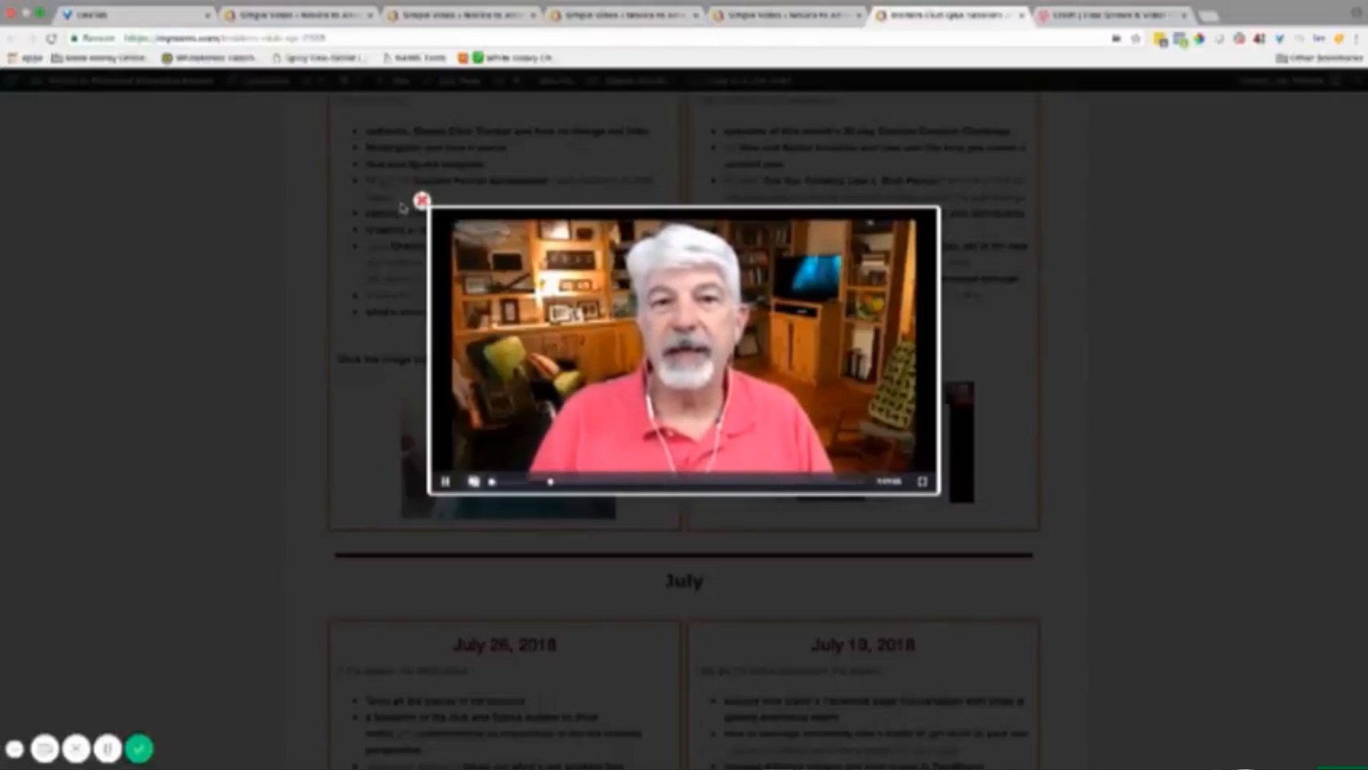
click(422, 200)
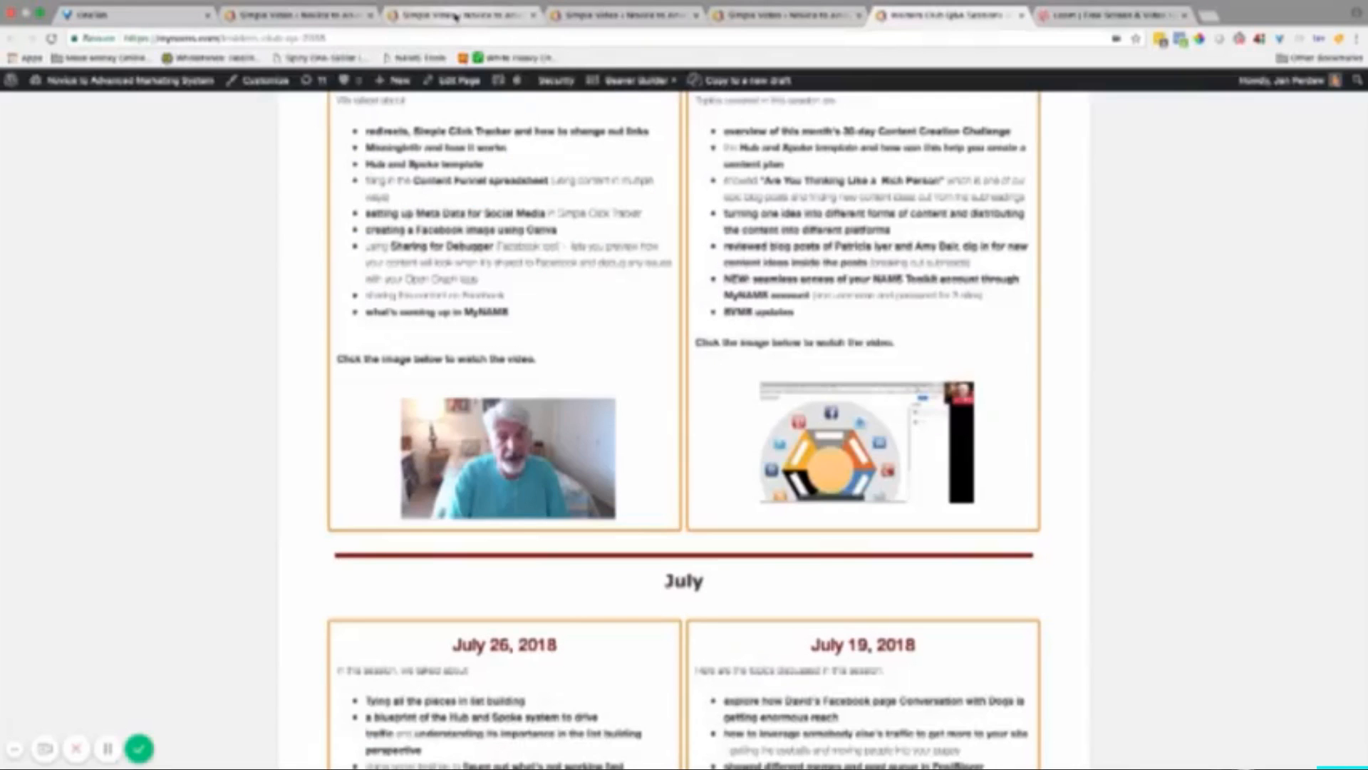
- Return to editing the Postblazer Facebook Page Niche Machine video and reveal its Player Settings to review the playback options
click(456, 16)
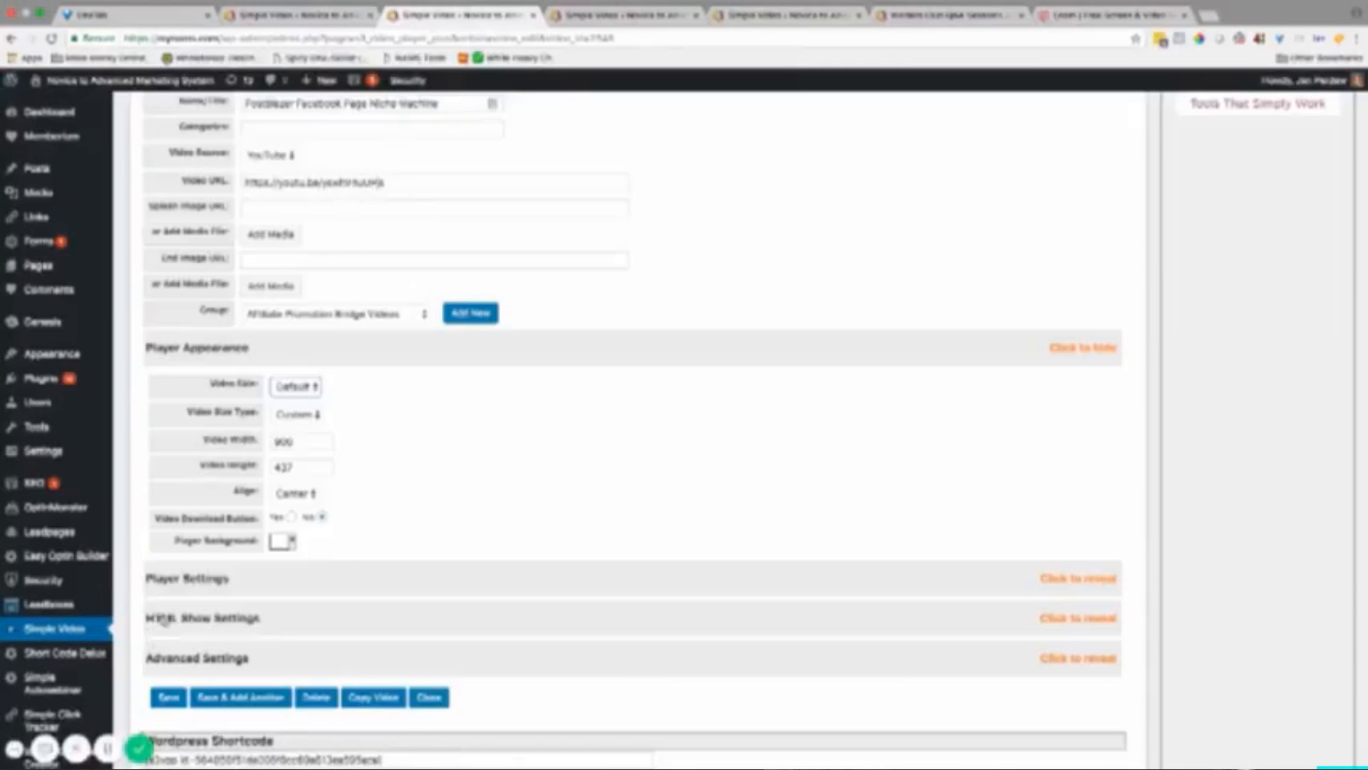
click(1067, 589)
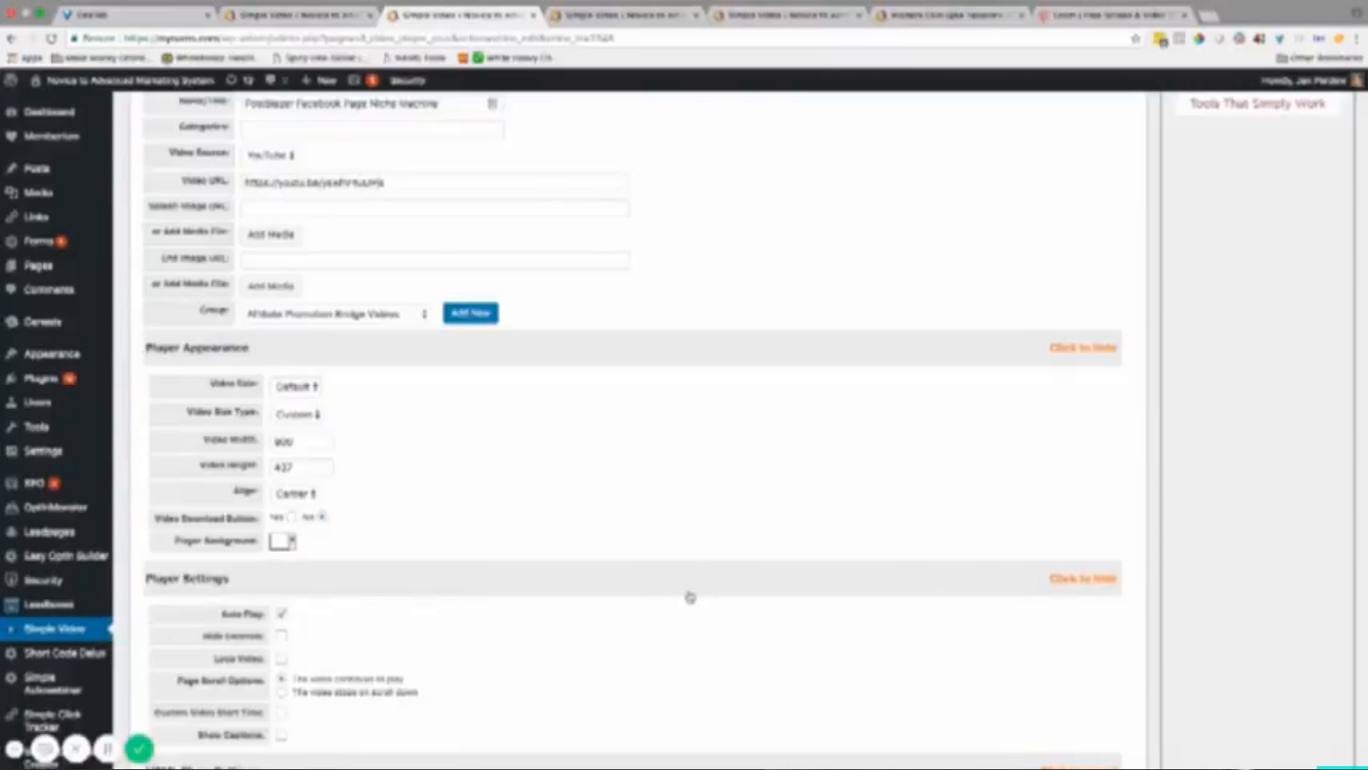
scroll(690, 597, down, 2)
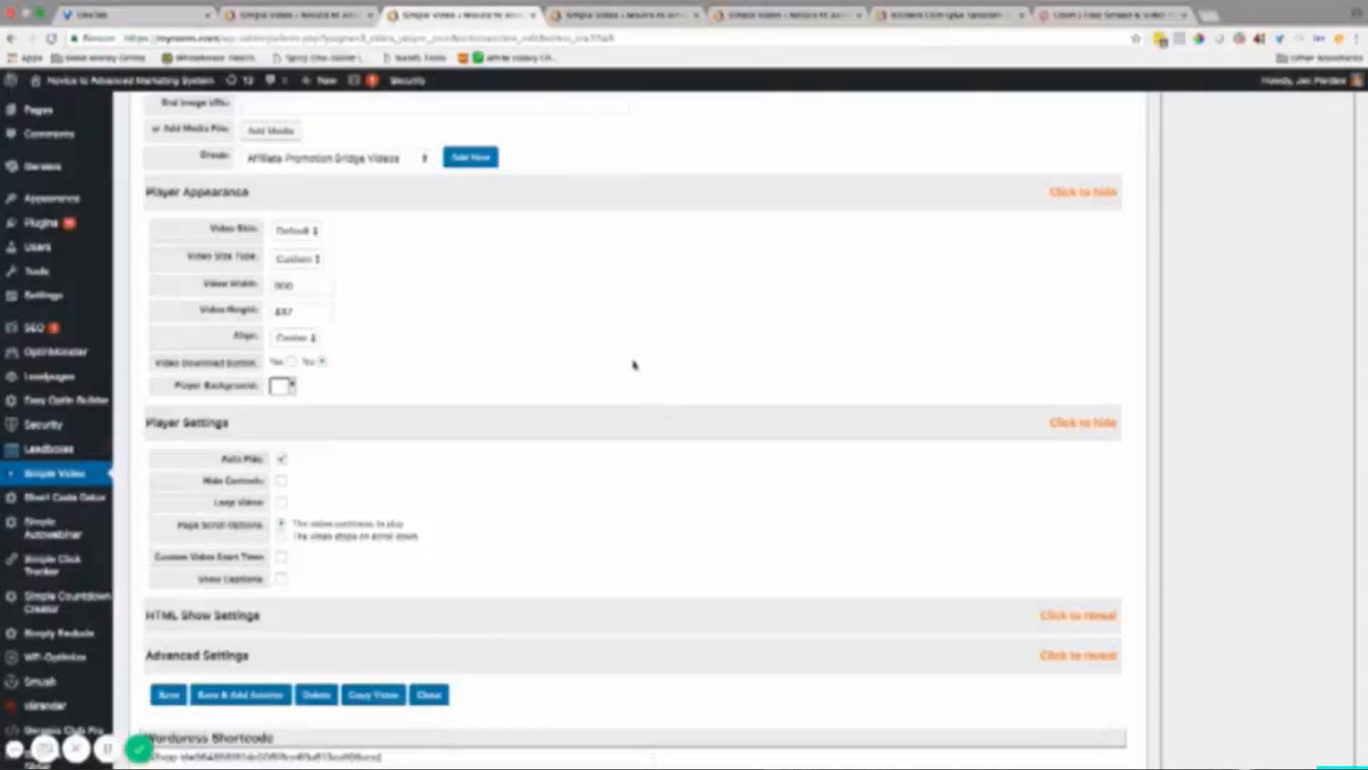
- Review the available video source formats, keeping YouTube, and place the cursor in the empty splash image URL
scroll(632, 364, up, 5)
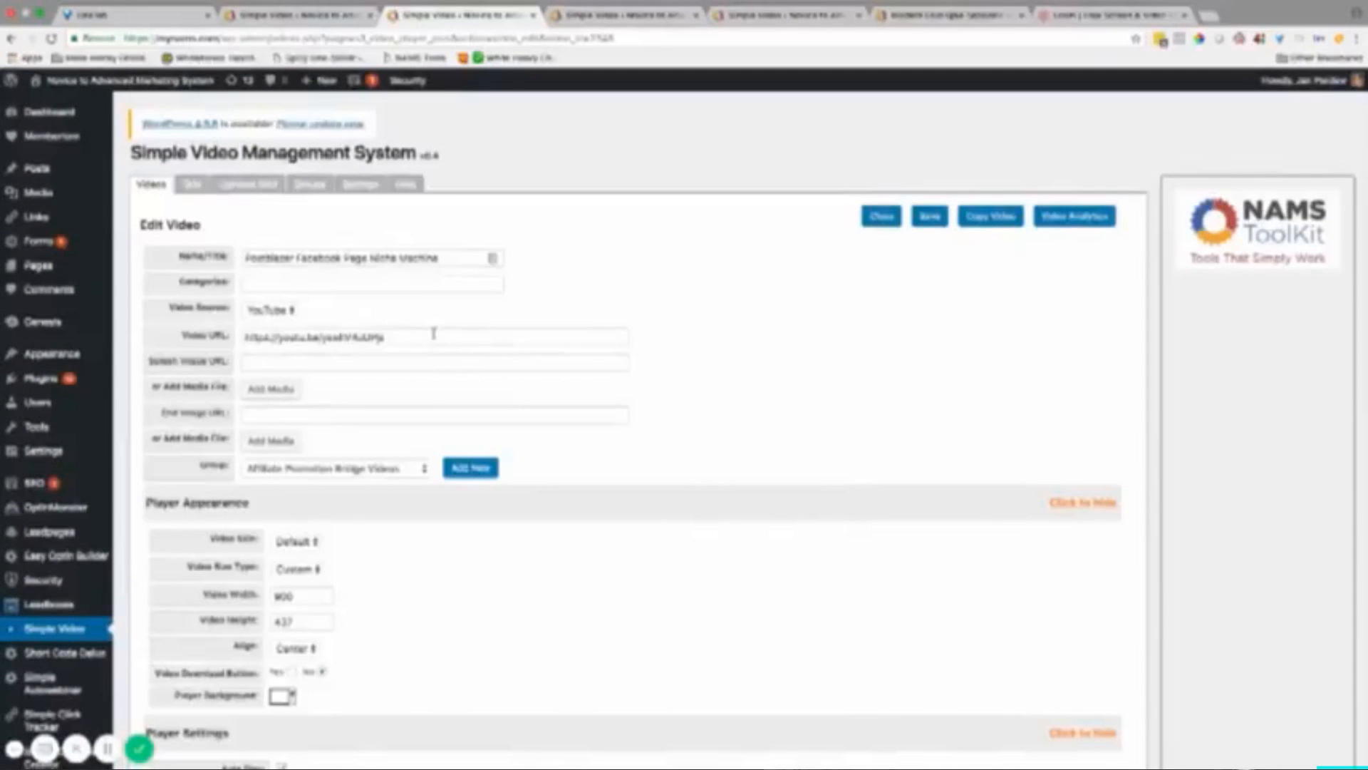
click(295, 313)
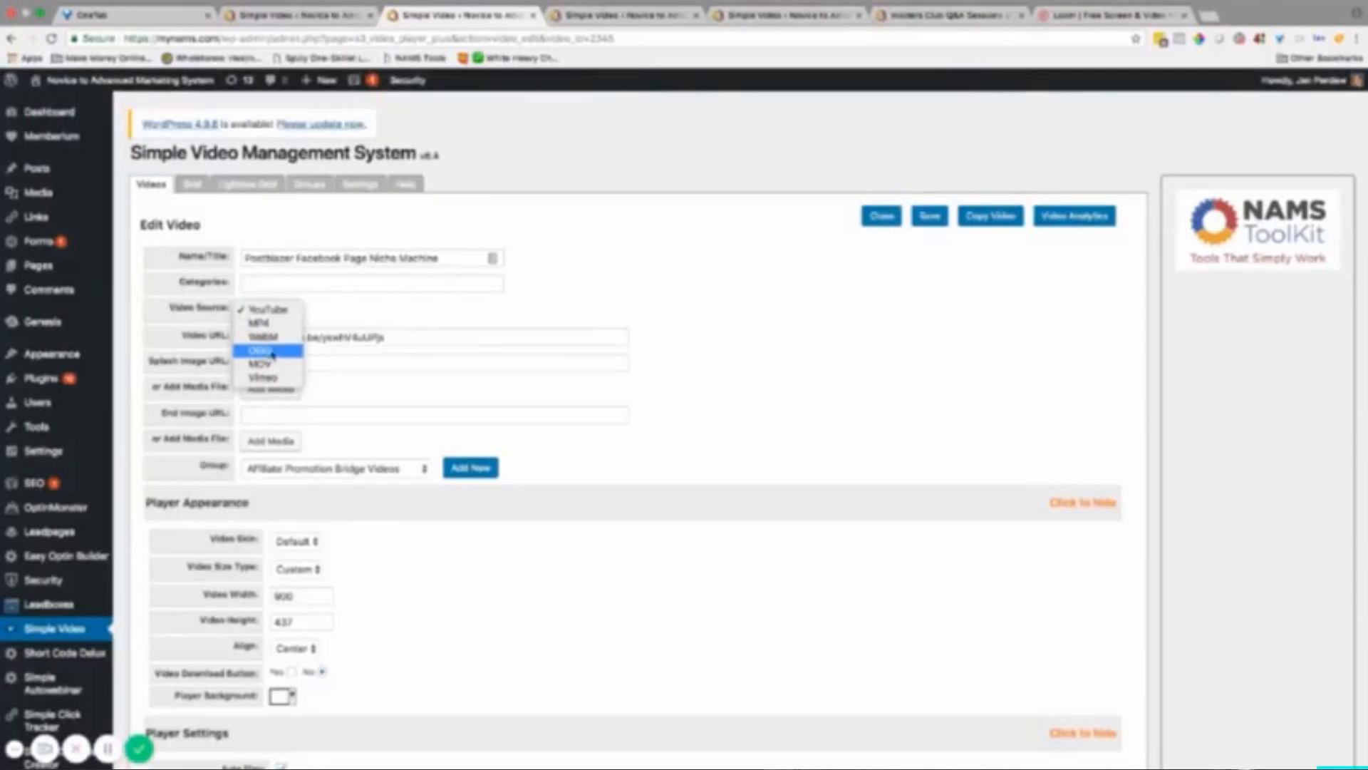
click(421, 320)
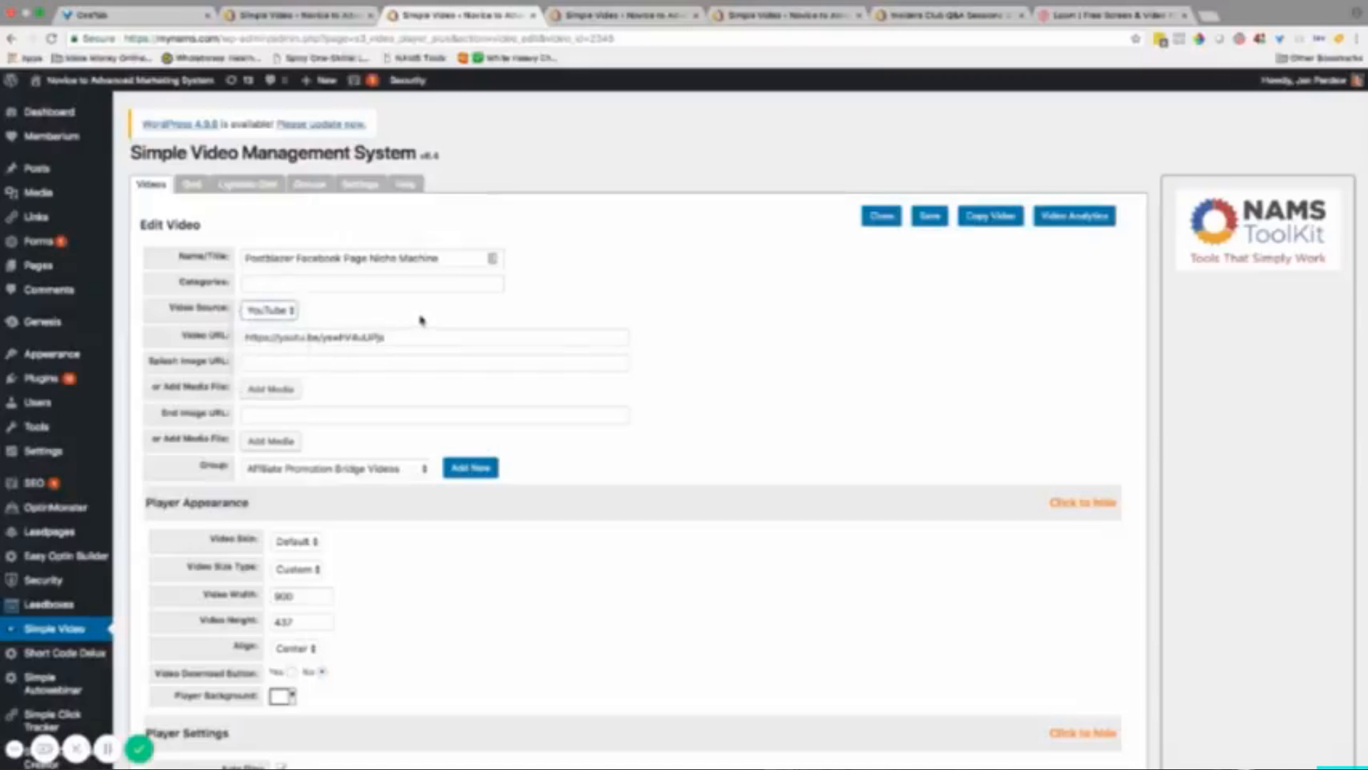
click(278, 361)
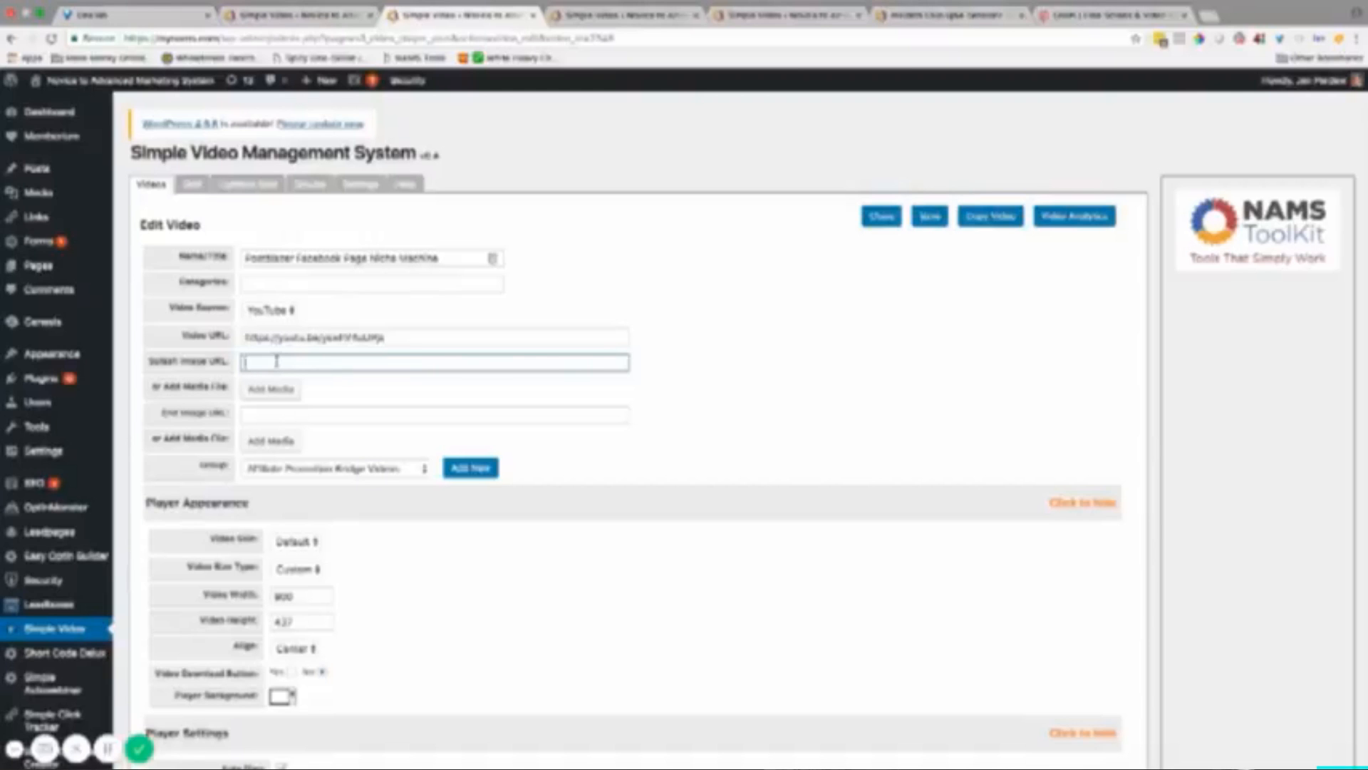
scroll(271, 360, down, 2)
- Inspect the video URL of the NAMS Tutorials GoogleDrive Part 1 video and open the MyNAMS Tutorials Cloudstorage page that uses it
click(613, 14)
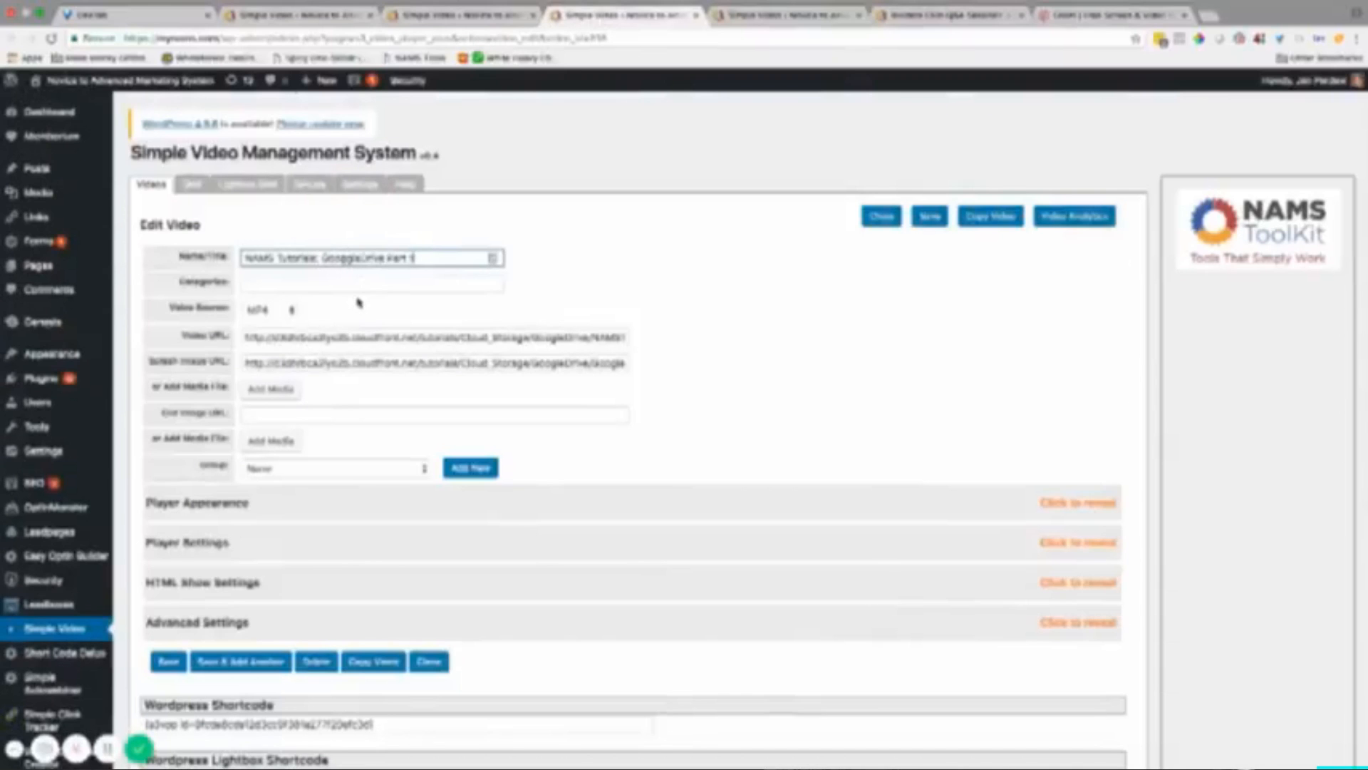
drag(263, 336, 605, 344)
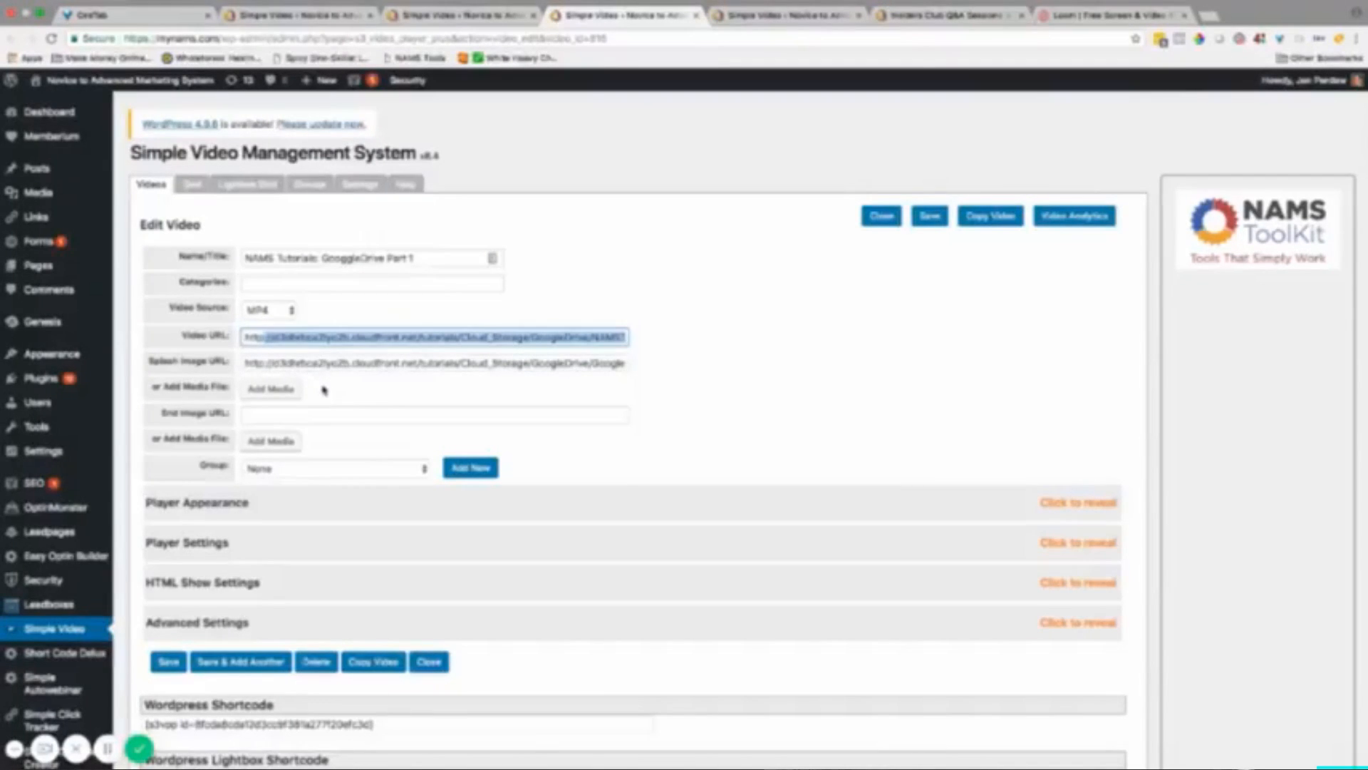
scroll(321, 380, down, 6)
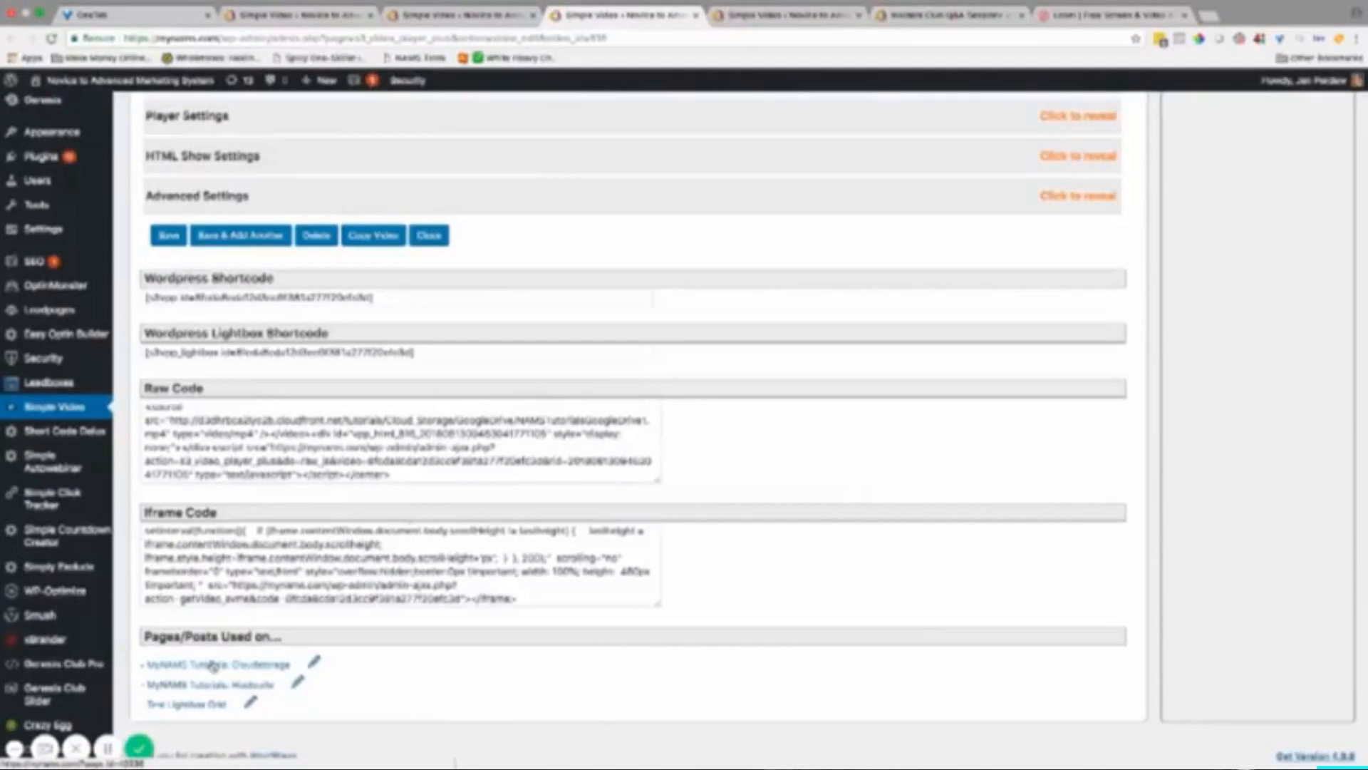
scroll(222, 668, up, 1)
super+click(222, 668)
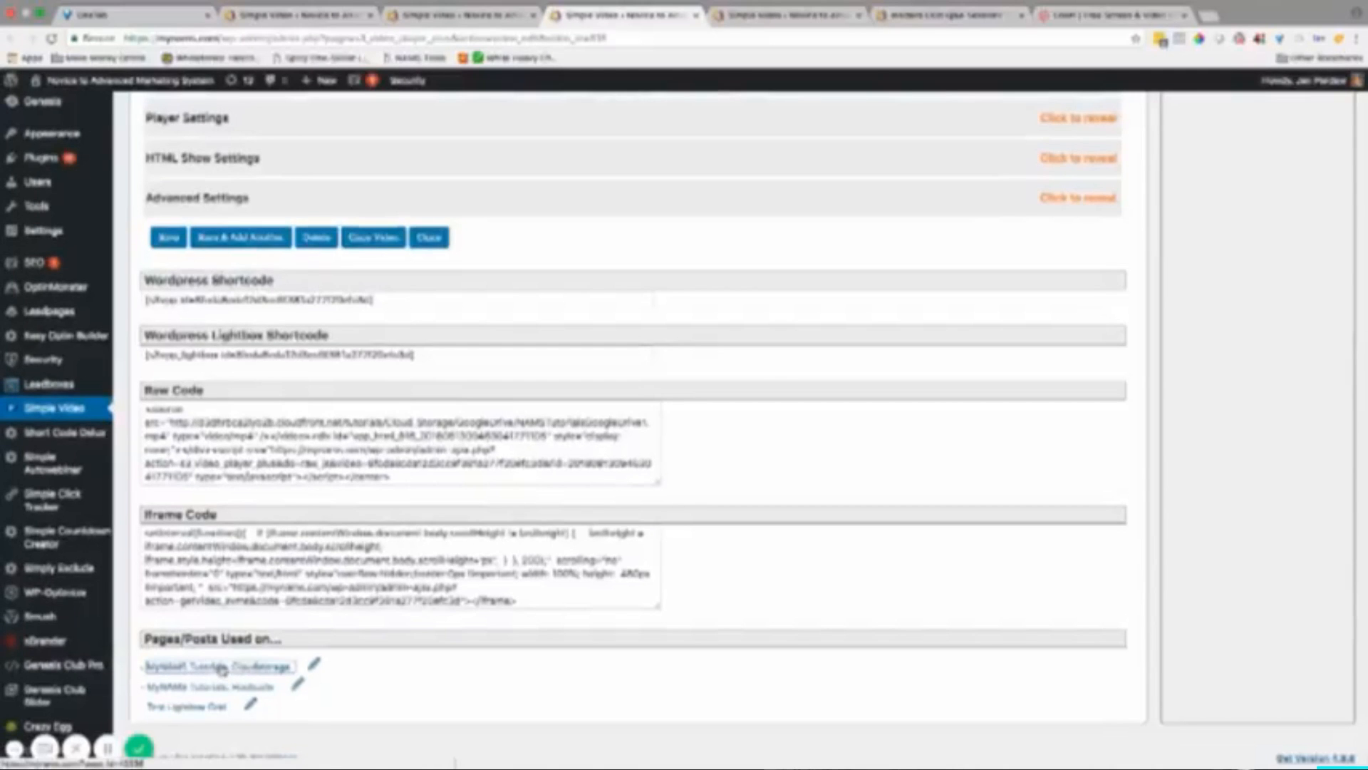
click(730, 29)
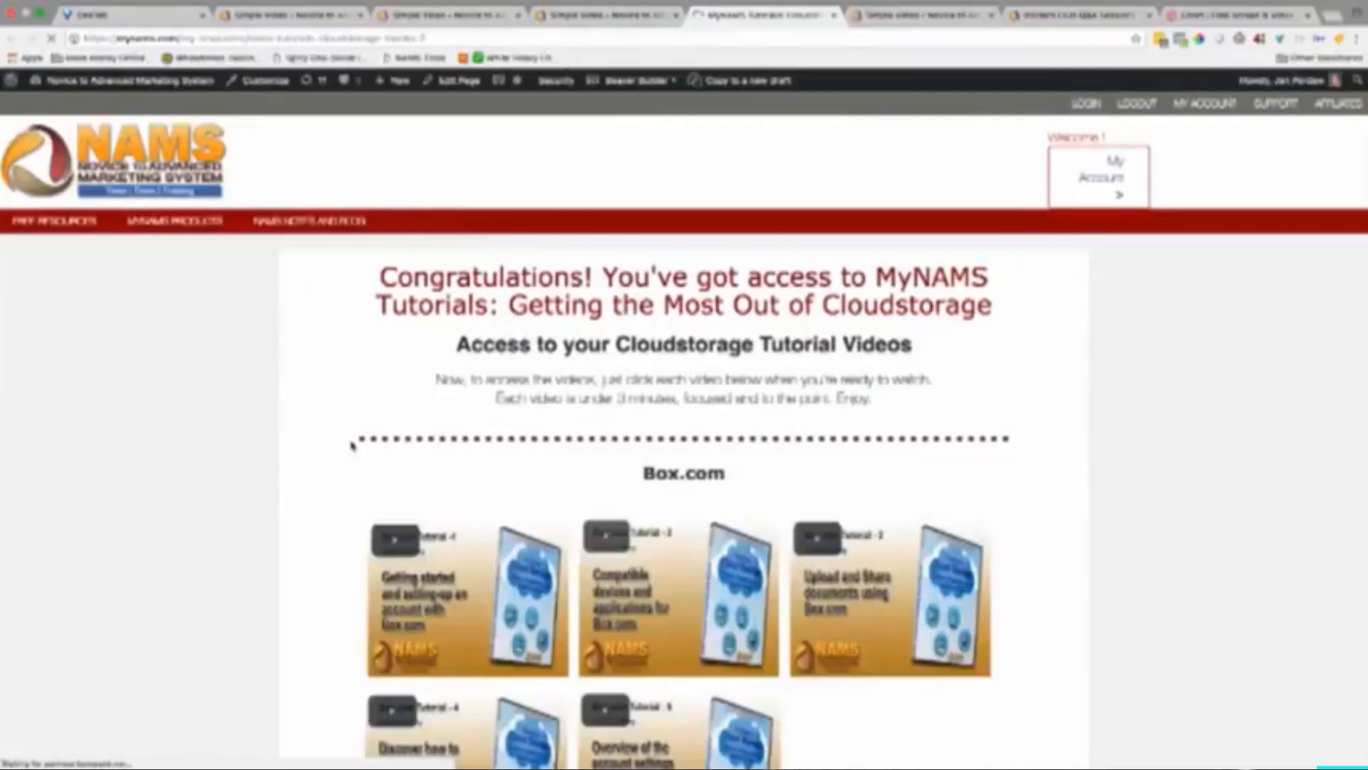
- Examine the Box.com, Dropbox, Google Drive and iCloud video grids on the Cloudstorage tutorial page
scroll(431, 223, down, 3)
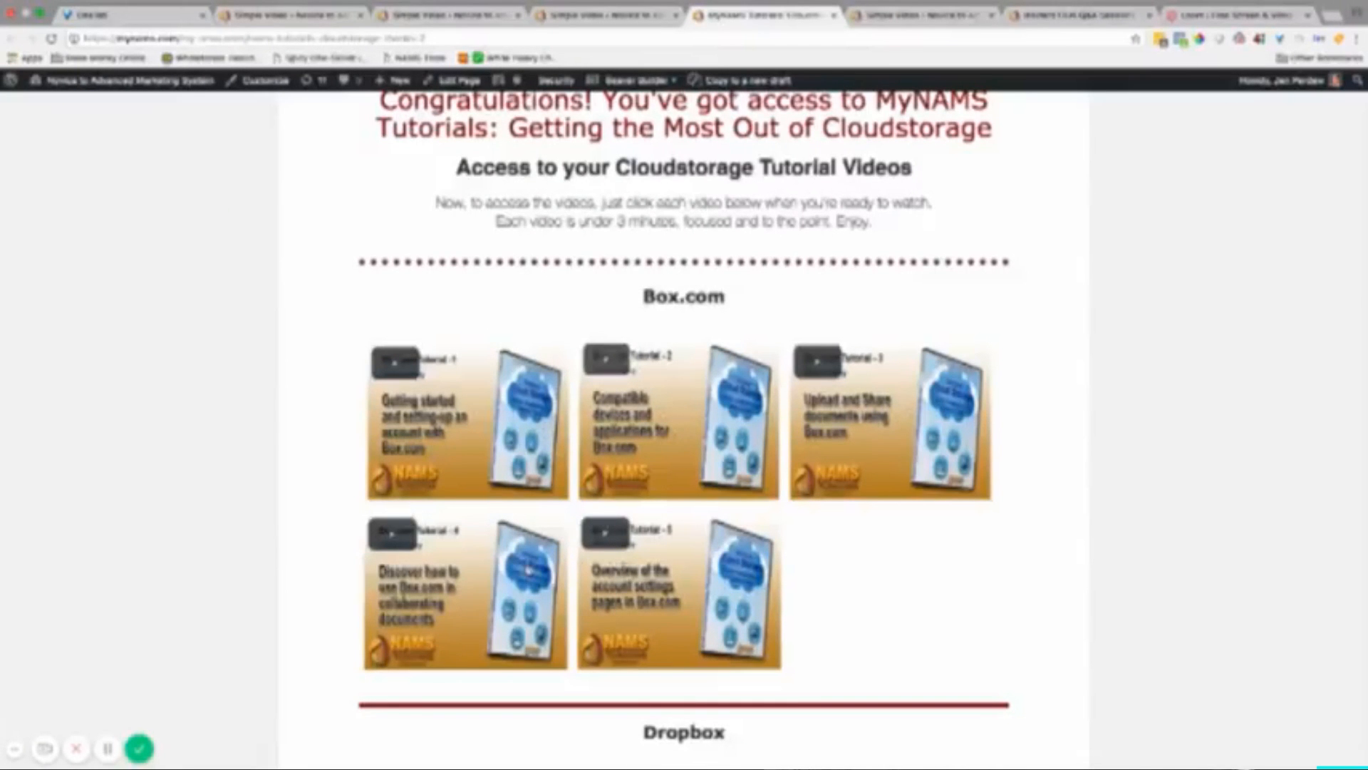
scroll(527, 569, down, 9)
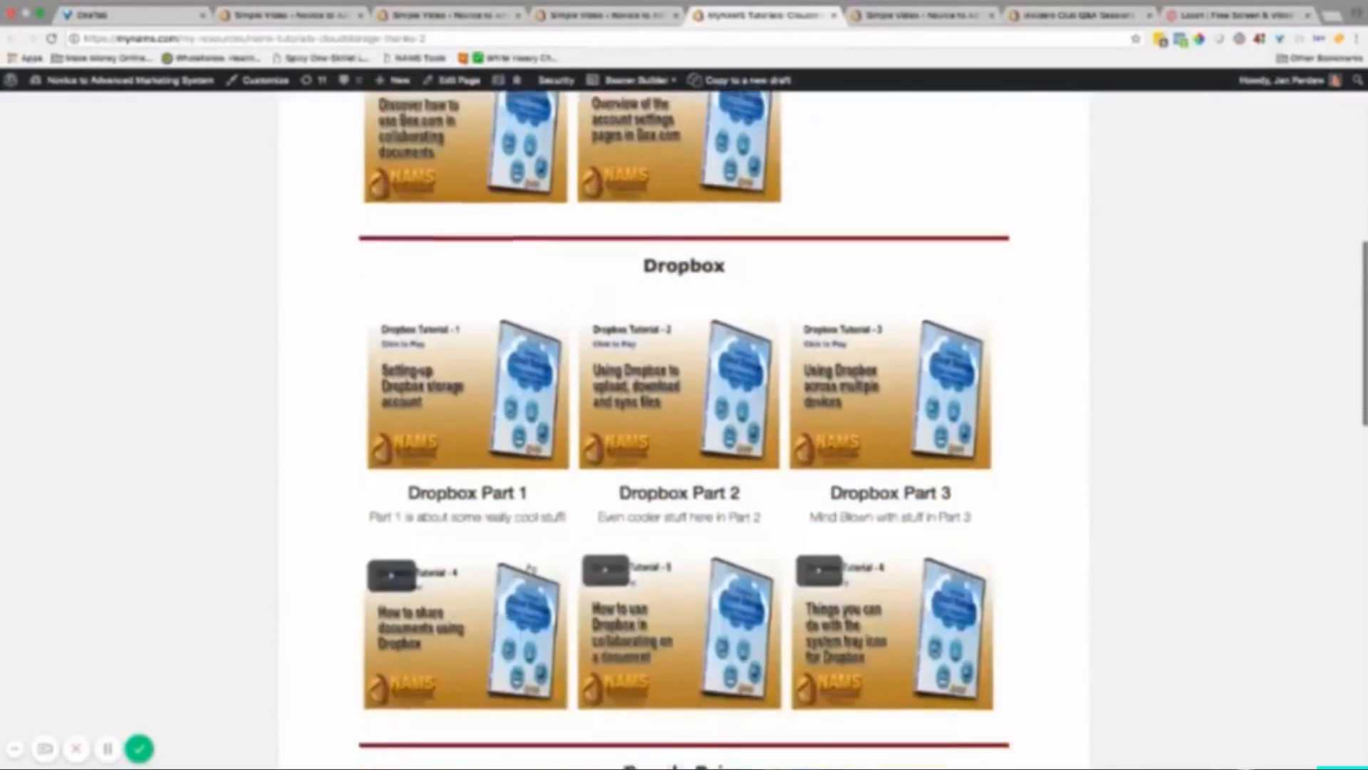
scroll(530, 568, up, 6)
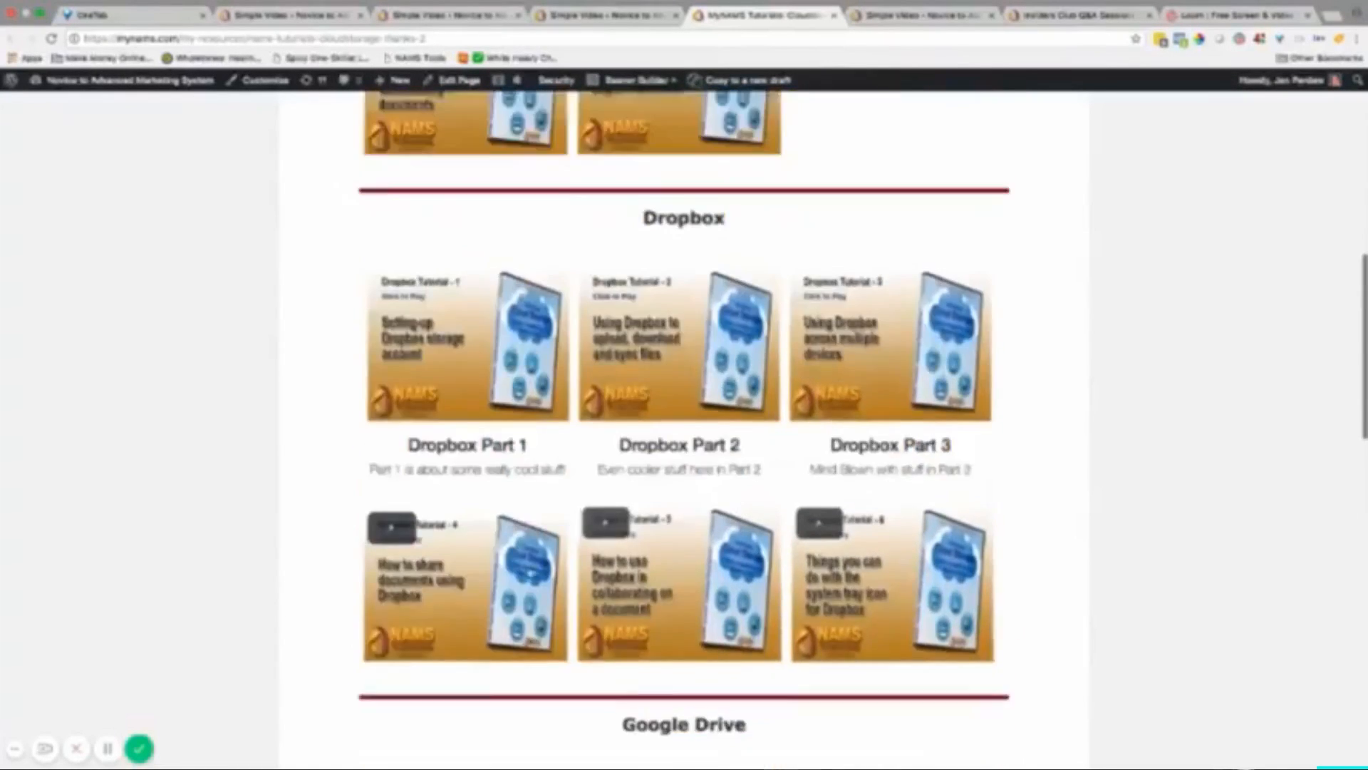
scroll(534, 568, down, 10)
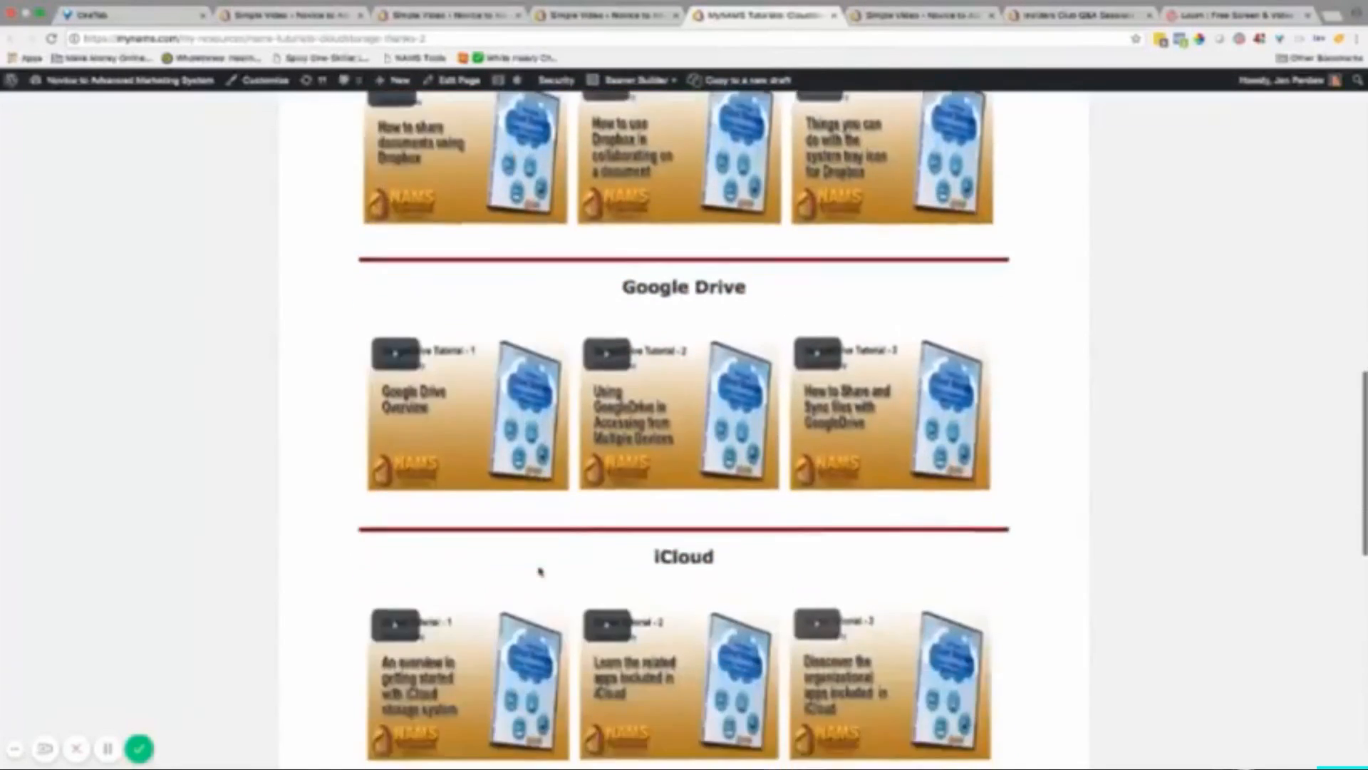
scroll(539, 576, up, 5)
scroll(540, 576, up, 6)
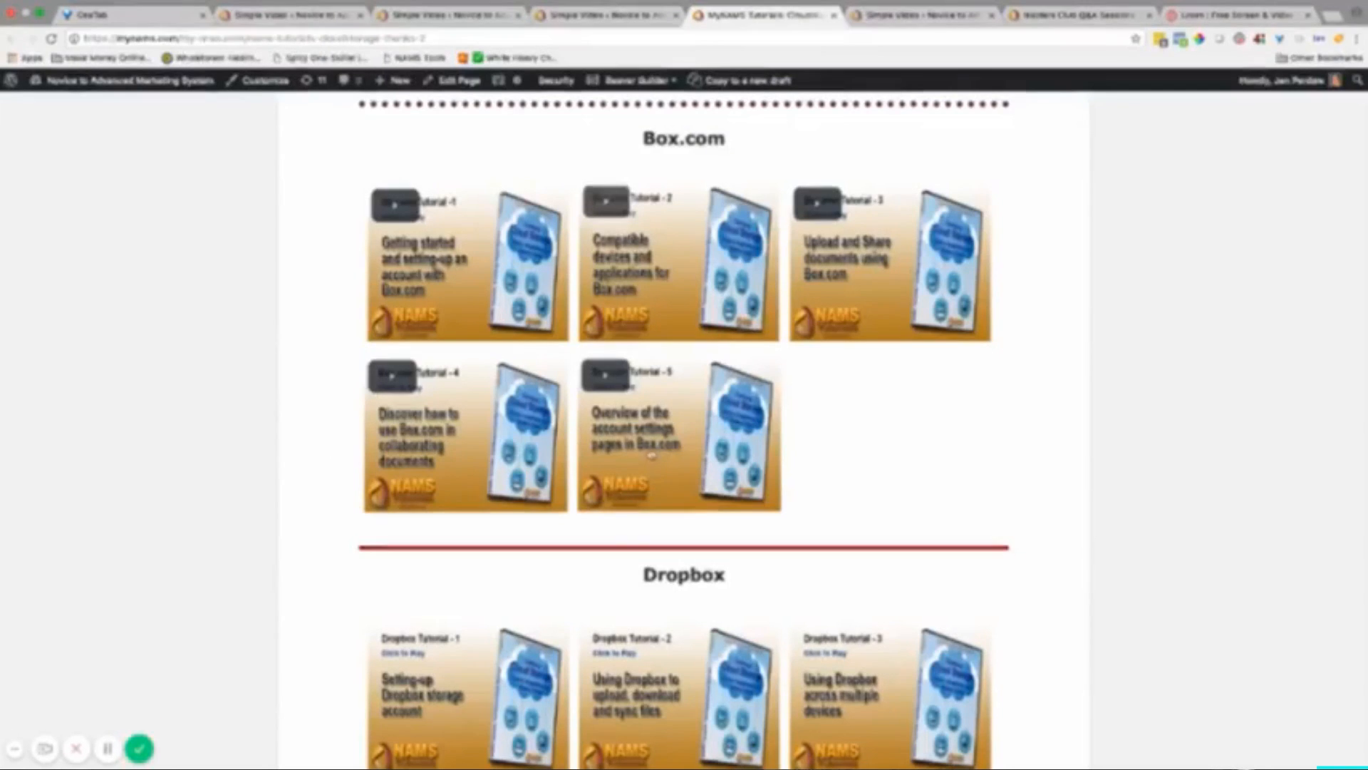
- Open the Box.com Tutorial - 5 video in its lightbox
right_click(606, 381)
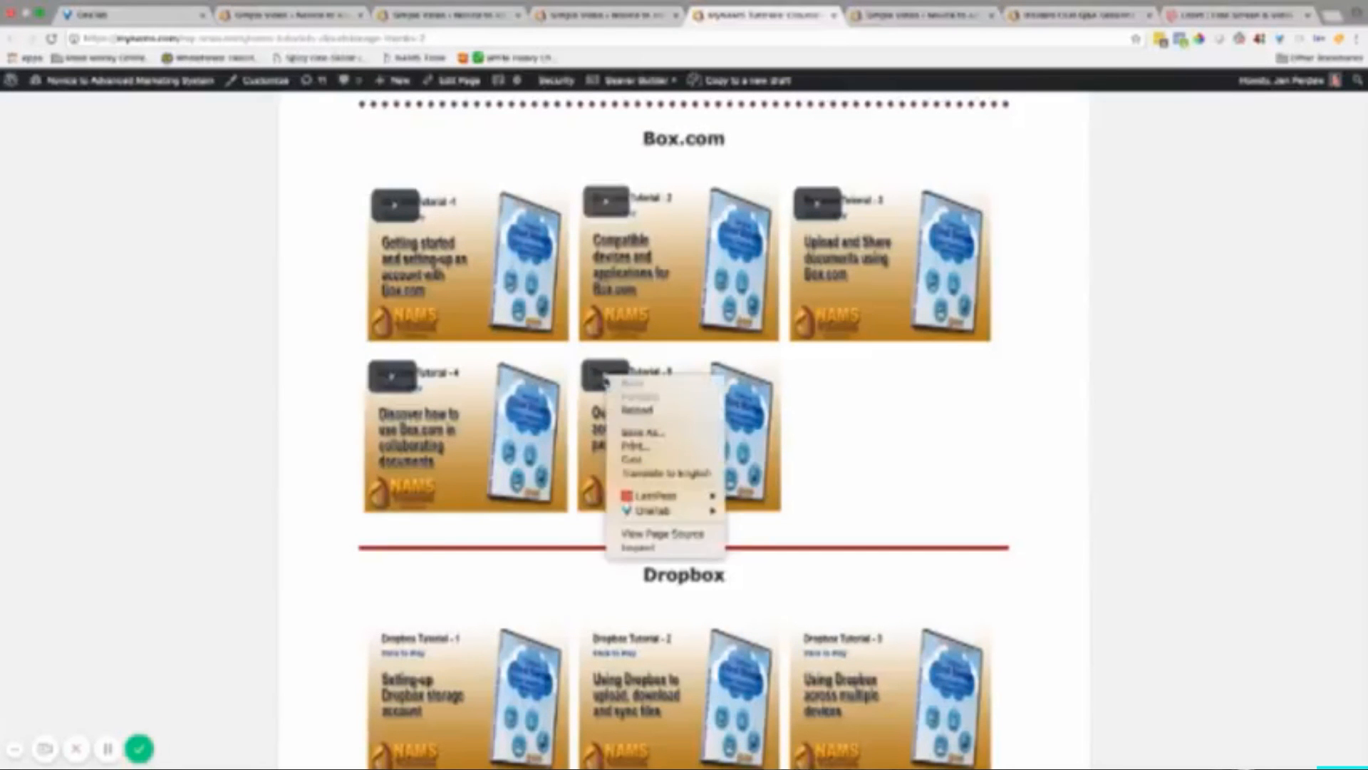
key(Escape)
click(602, 382)
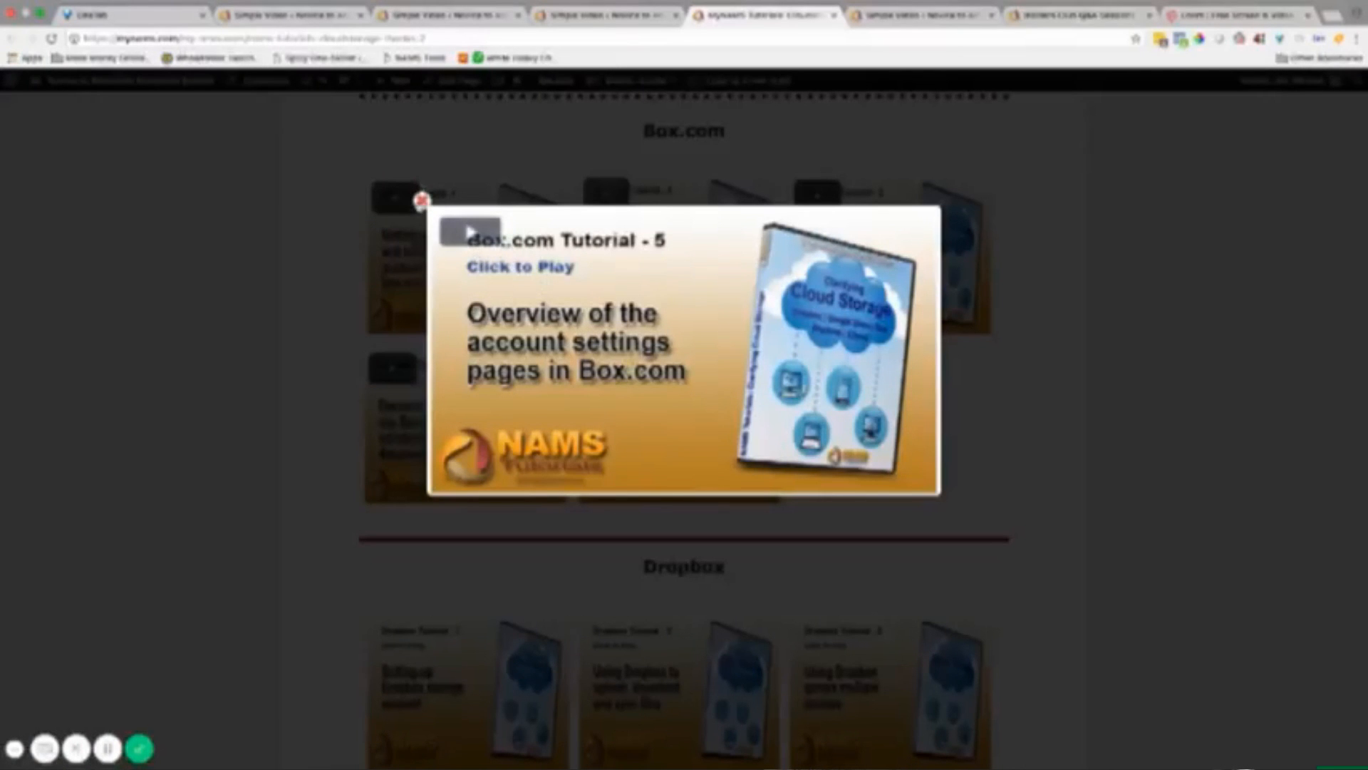
- Close the Box.com Tutorial - 5 lightbox and return to the edit page of the Postblazer Facebook Page Niche Machine video
click(421, 201)
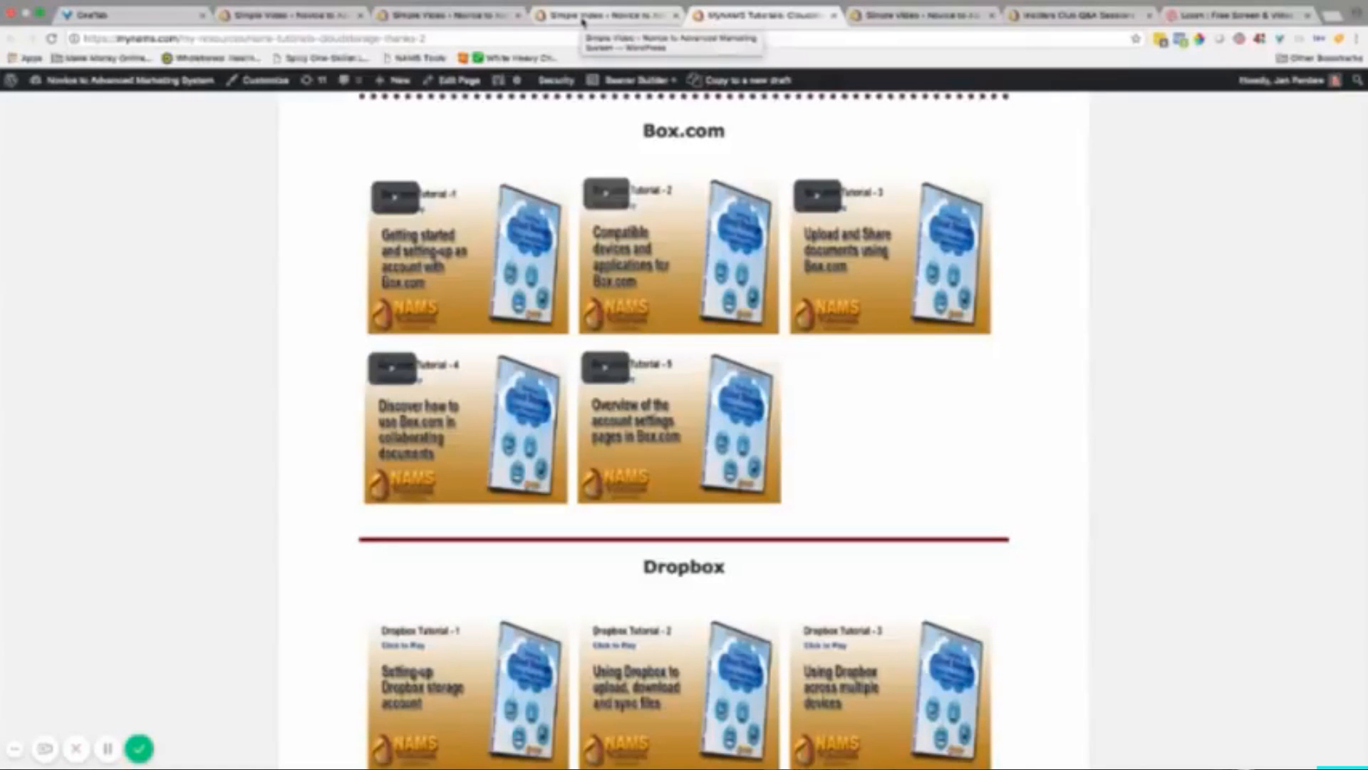
click(436, 23)
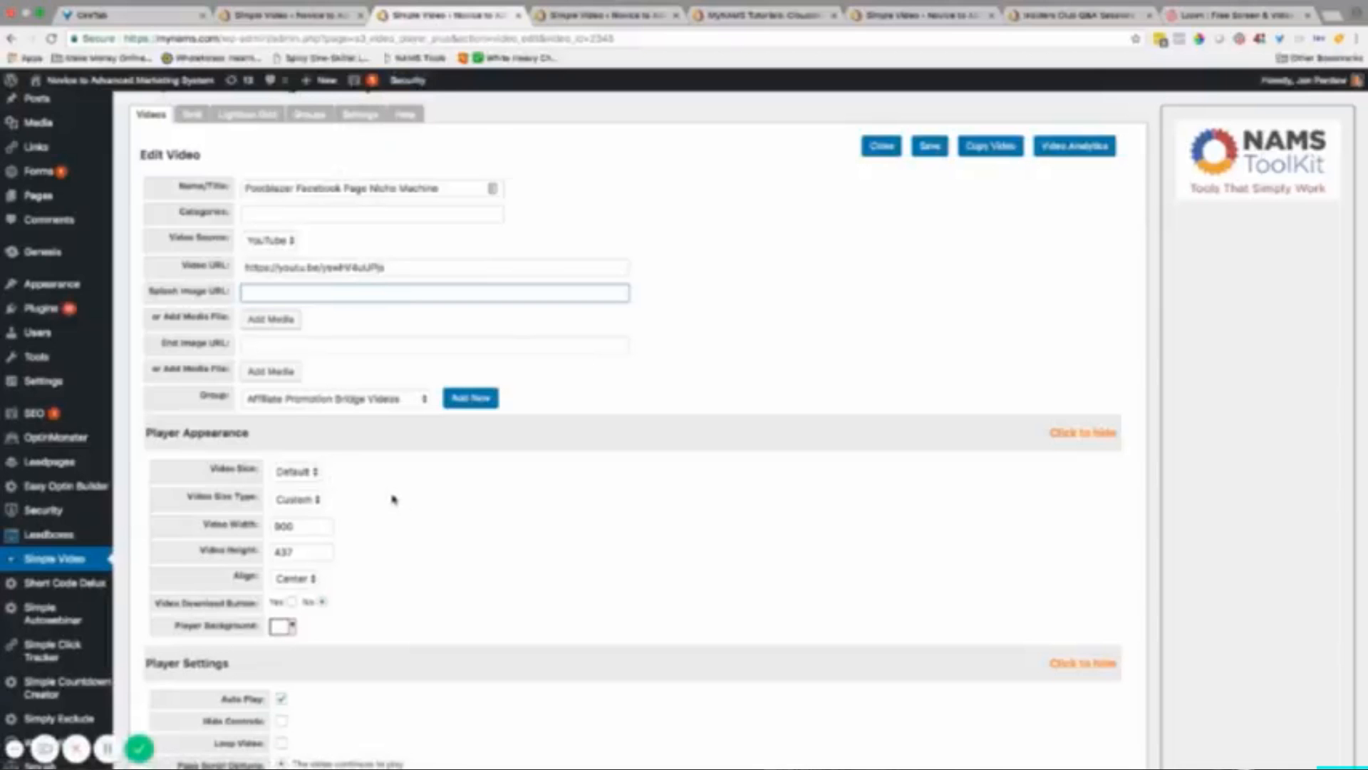
- Review the video's player appearance and player settings, its WordPress shortcode, raw and iframe embed codes, and the pages and posts using it
scroll(392, 491, down, 3)
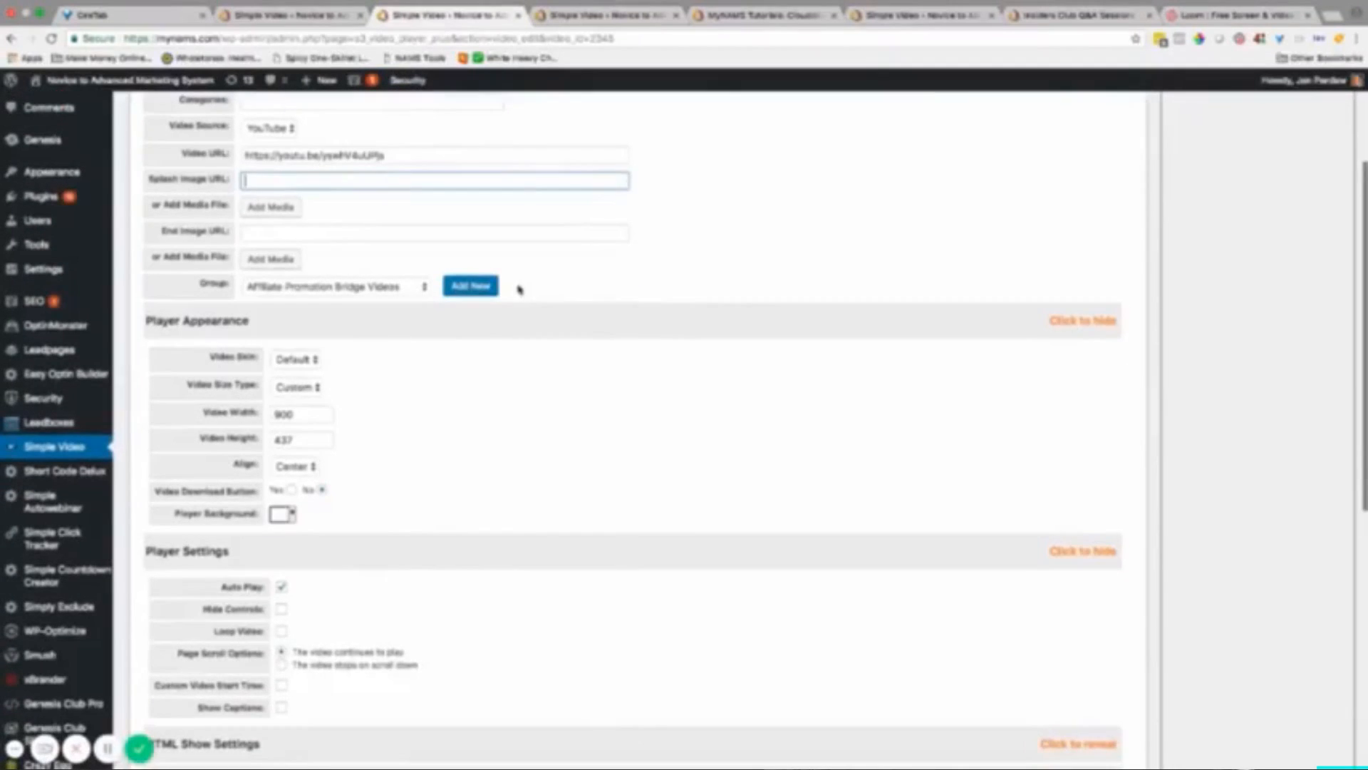
scroll(388, 228, down, 12)
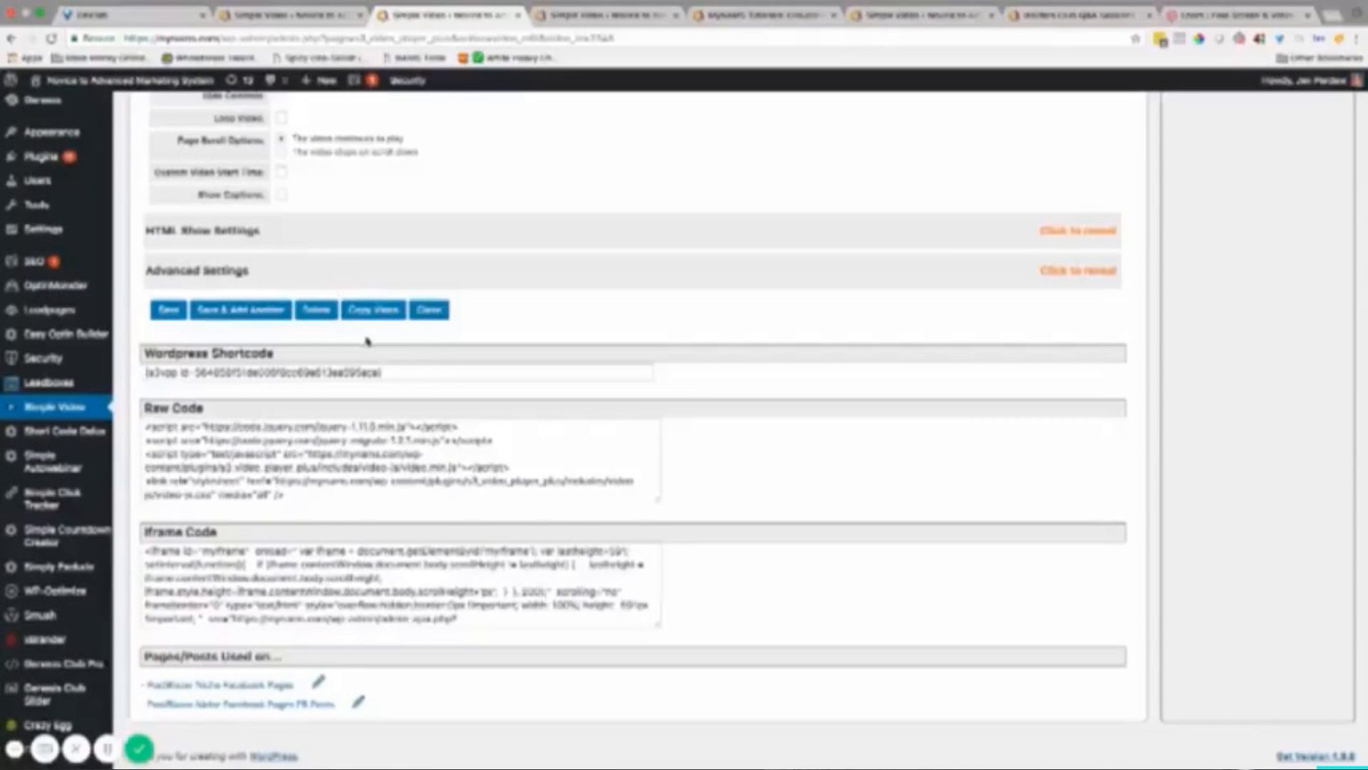
scroll(368, 345, up, 2)
scroll(369, 345, up, 7)
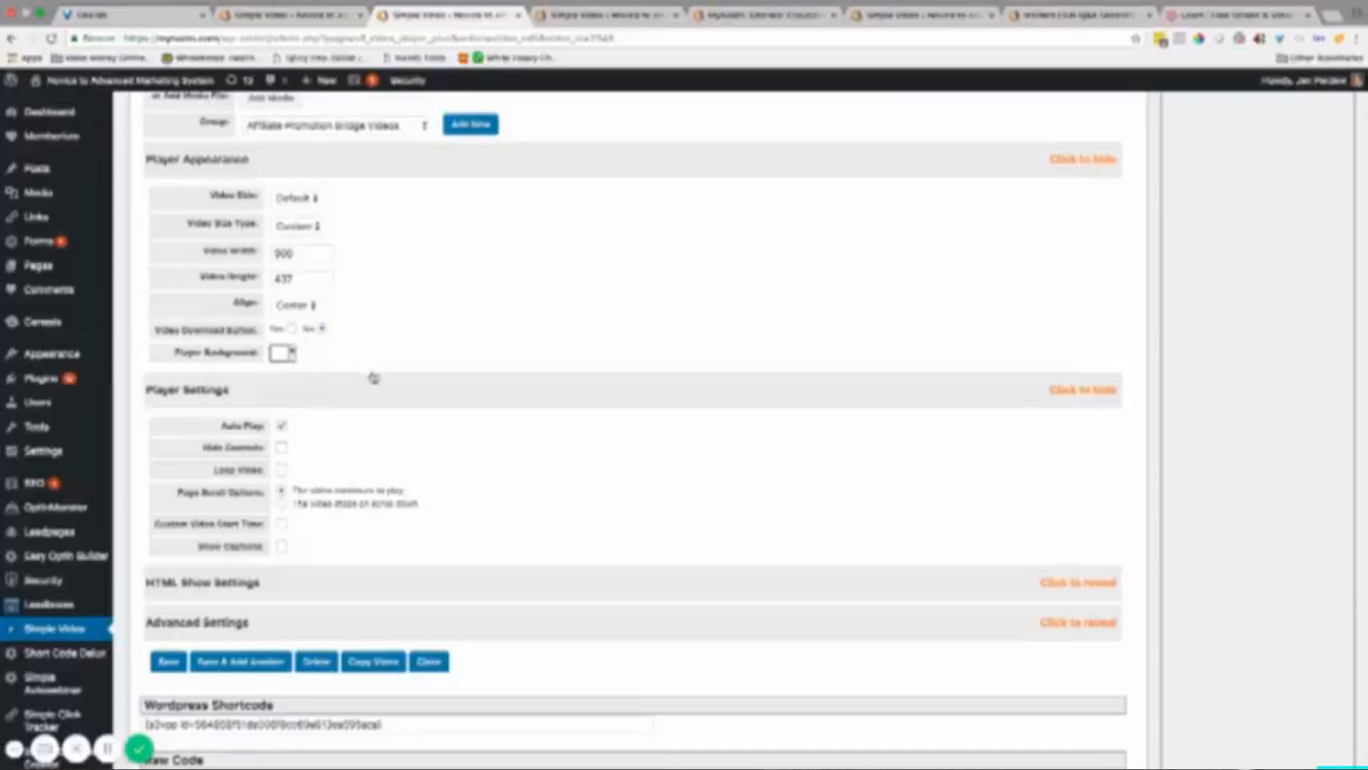
scroll(374, 377, down, 8)
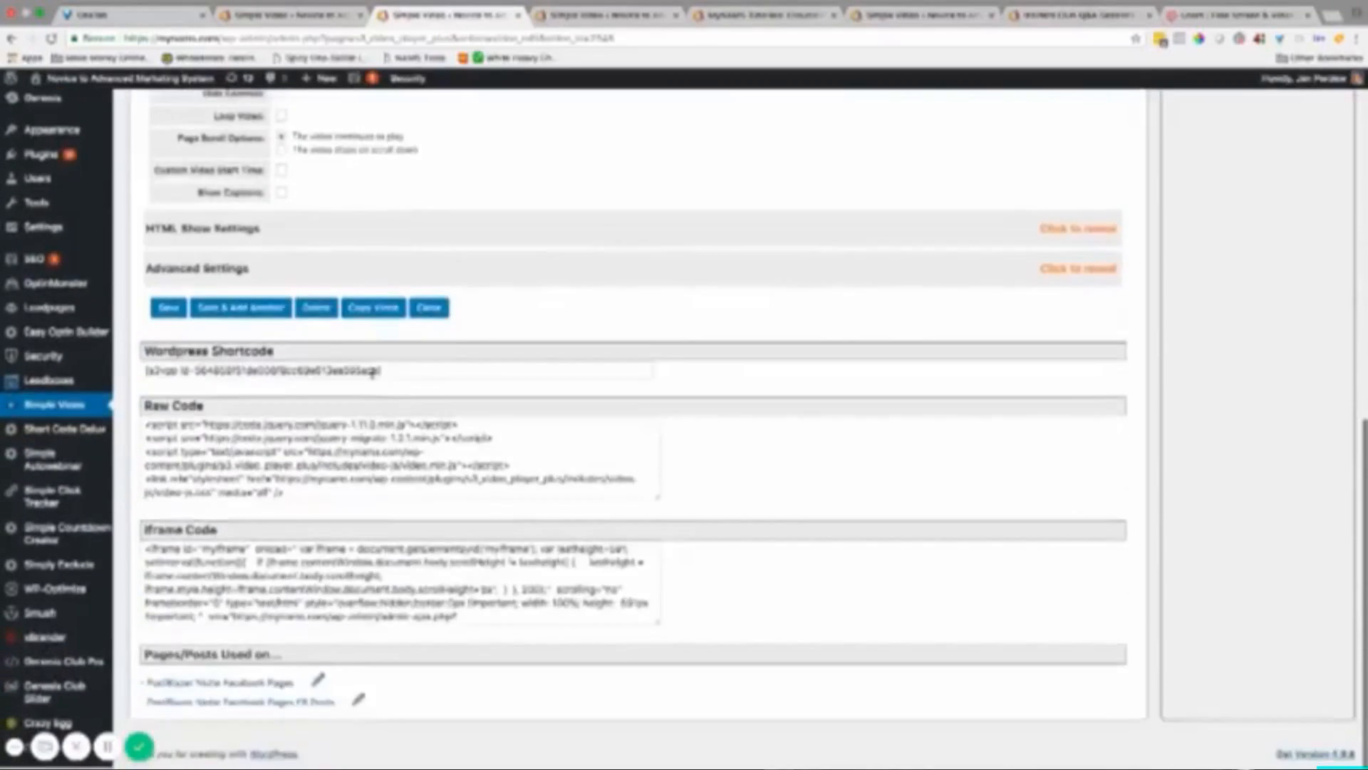